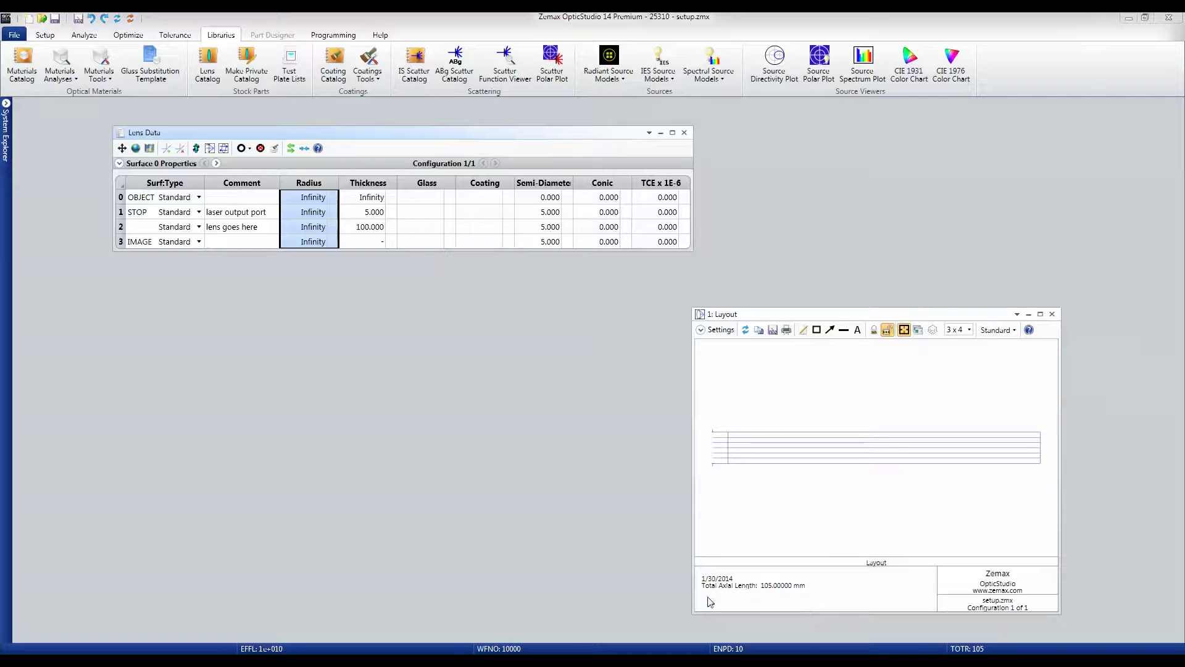
Step: Open the lens catalog with surface 2 selected and filter the Edmund Optics lenses to doublets
left_click(244, 227)
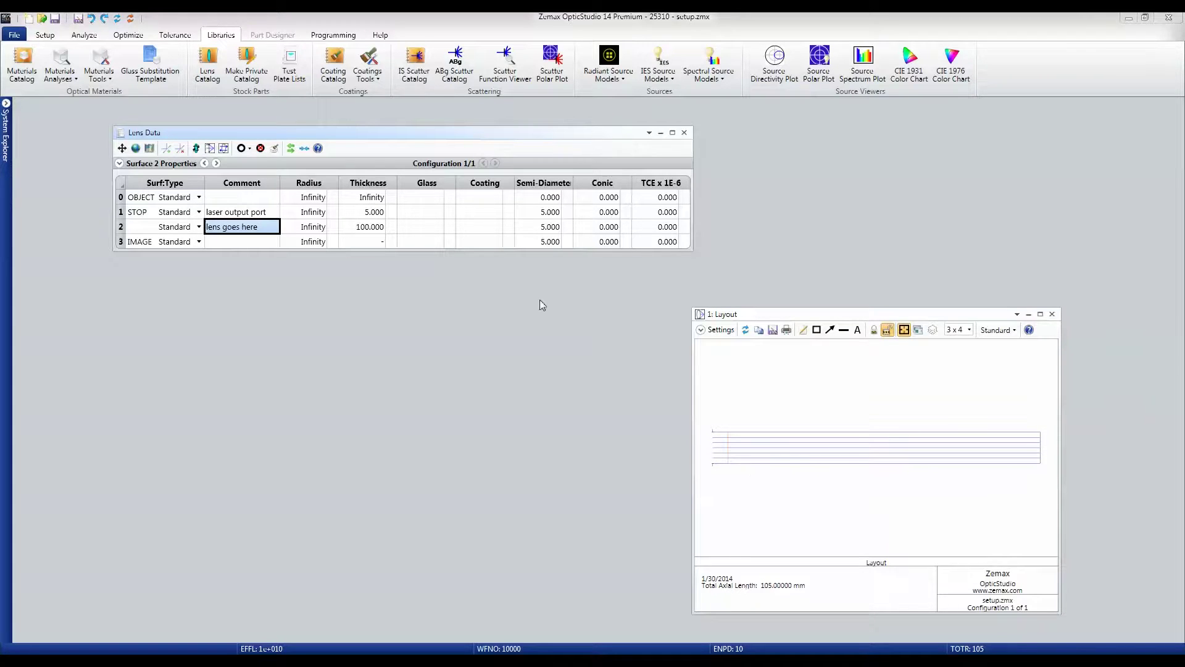
left_click(209, 68)
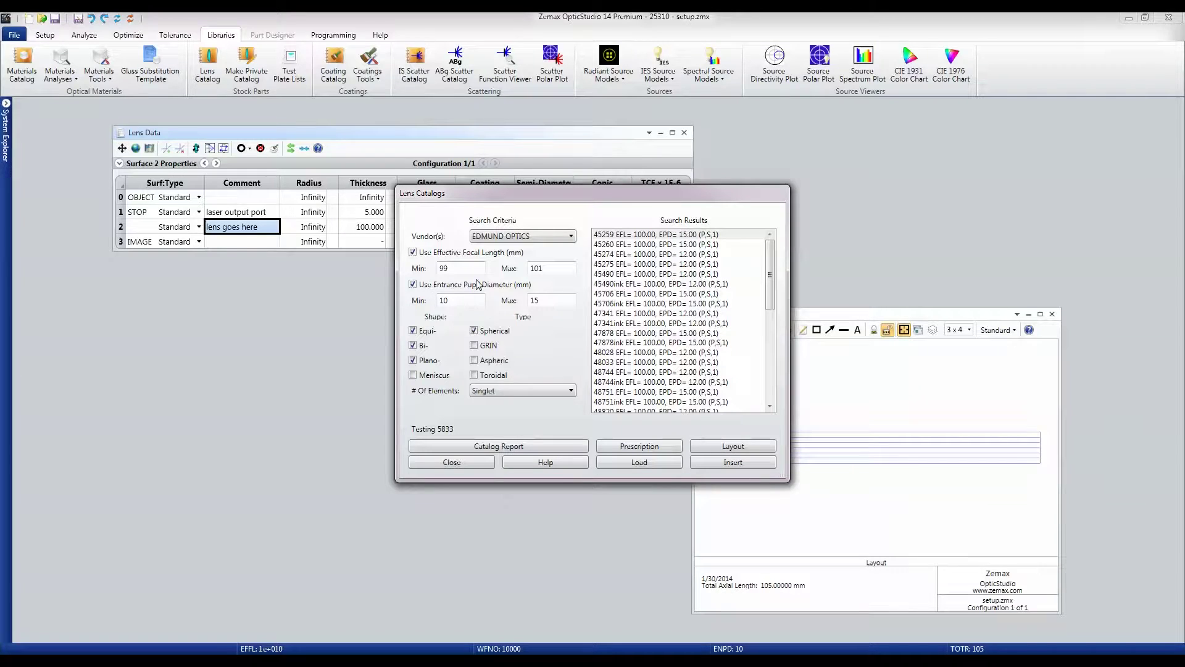
left_click(503, 392)
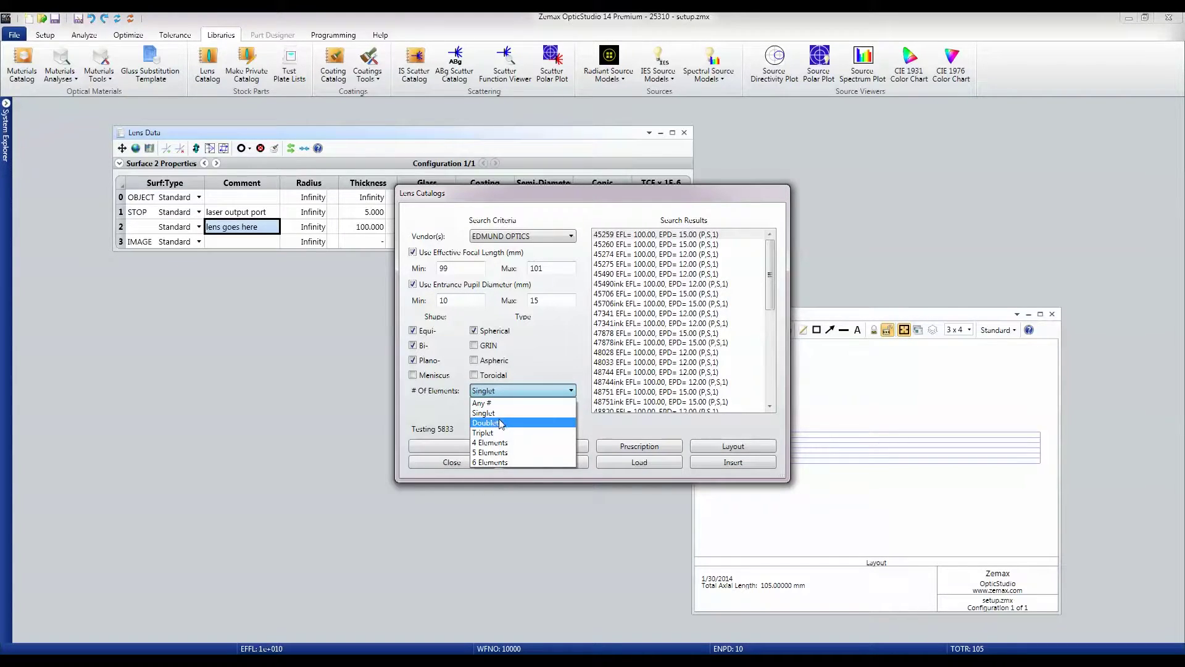
left_click(501, 424)
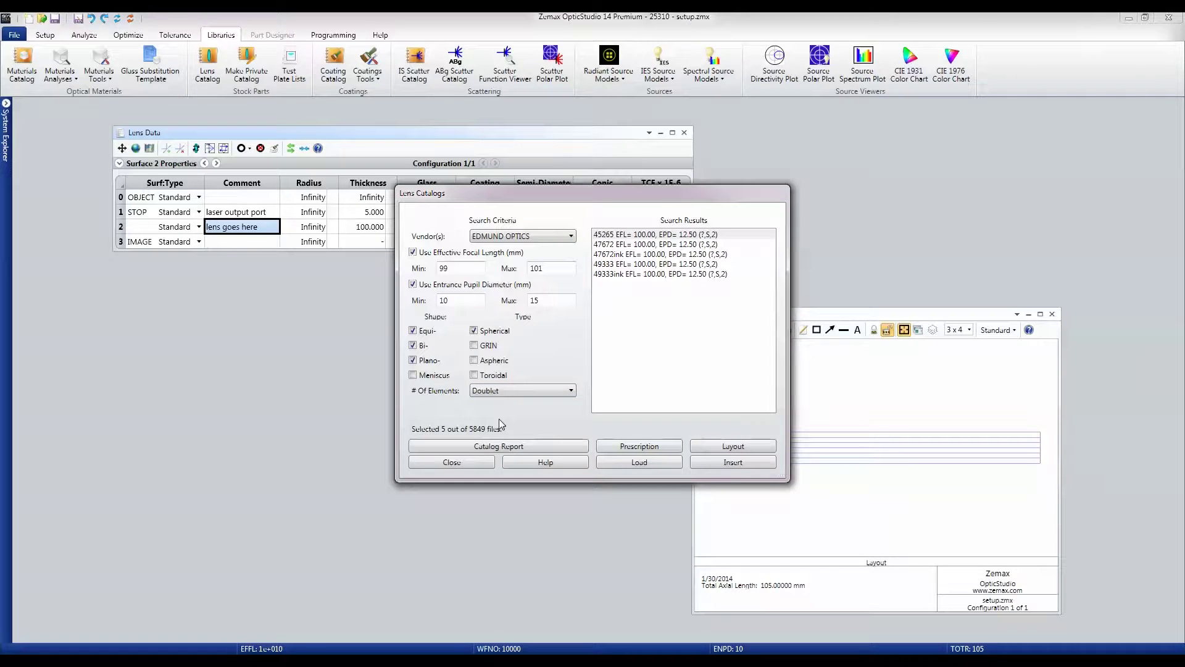
Step: Insert catalog lens 47672 at surface 2, ignoring its object, and close the lens catalog
left_click(617, 246)
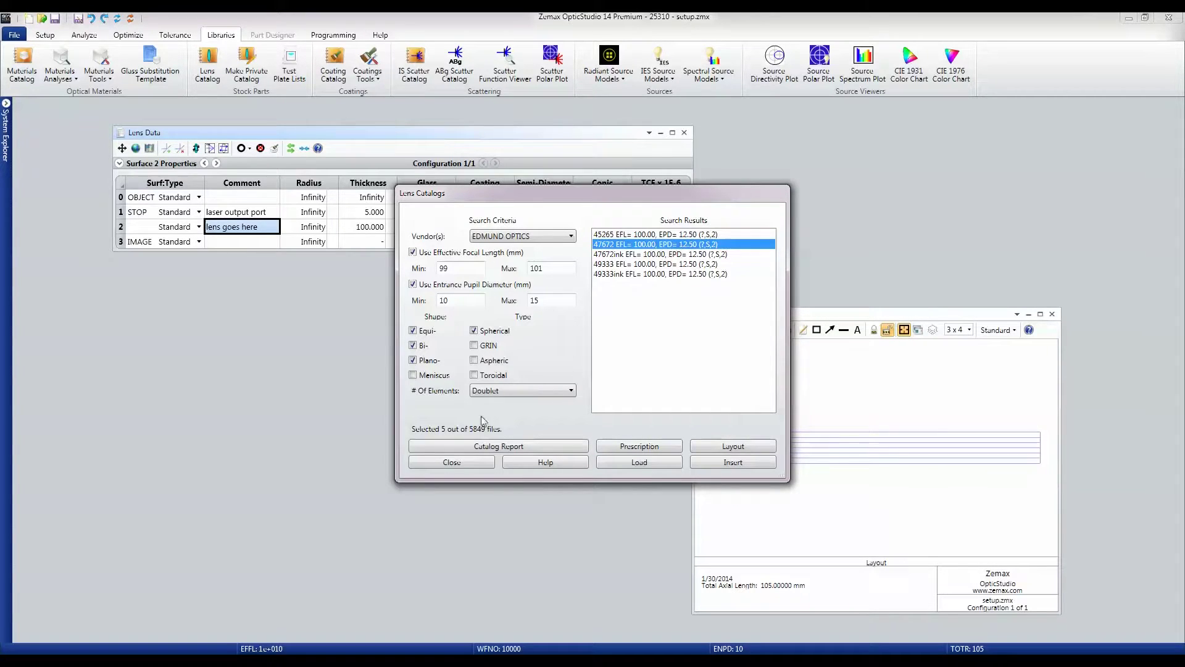
left_click(717, 464)
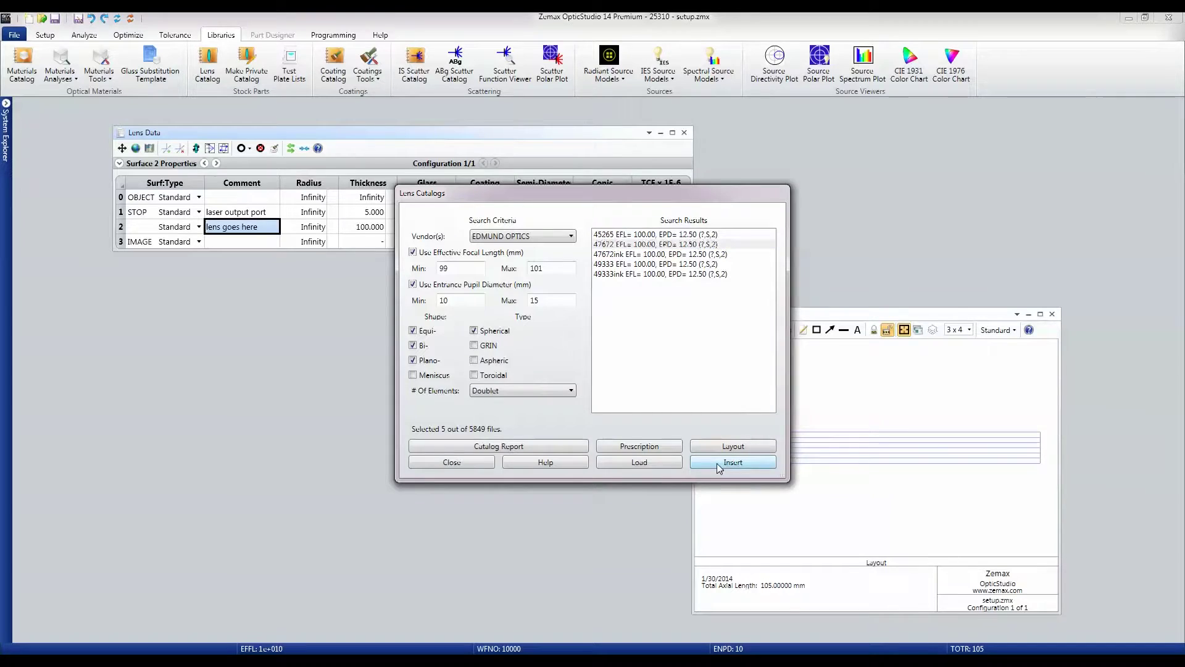
left_click(619, 318)
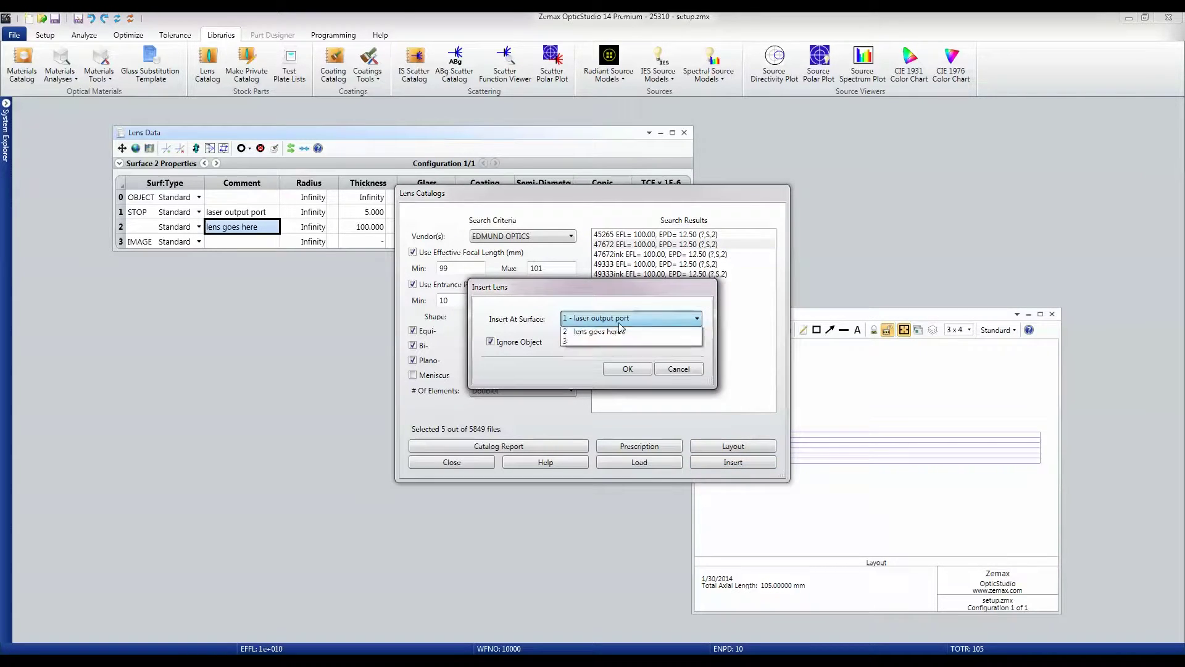
left_click(616, 340)
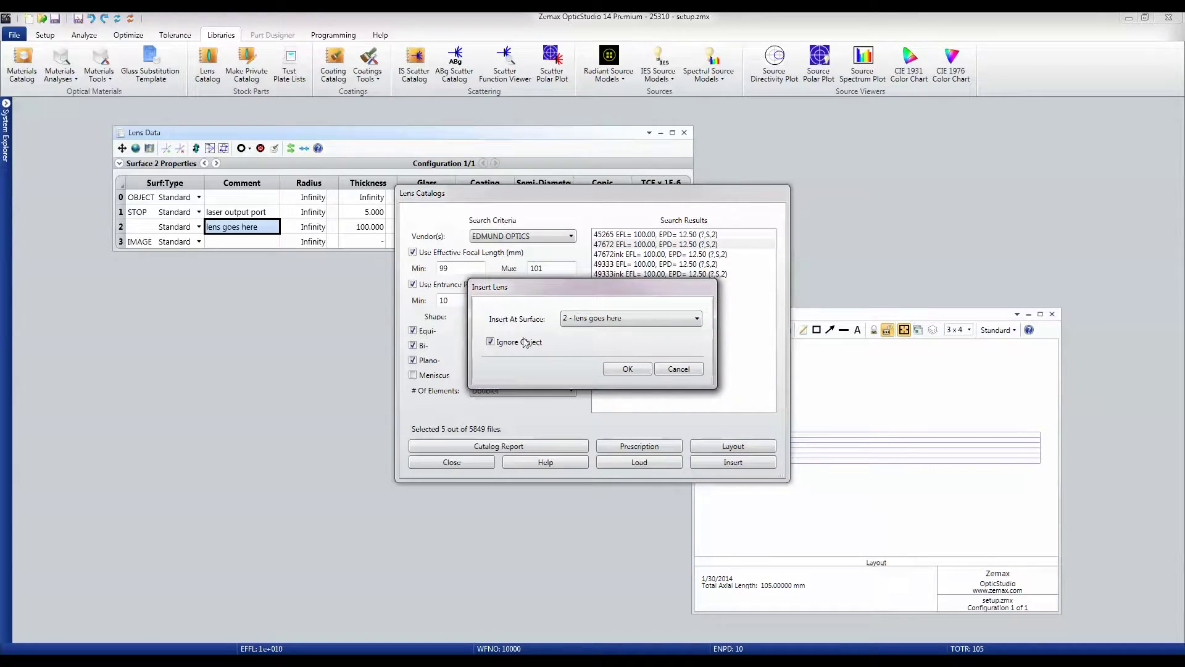
left_click(625, 369)
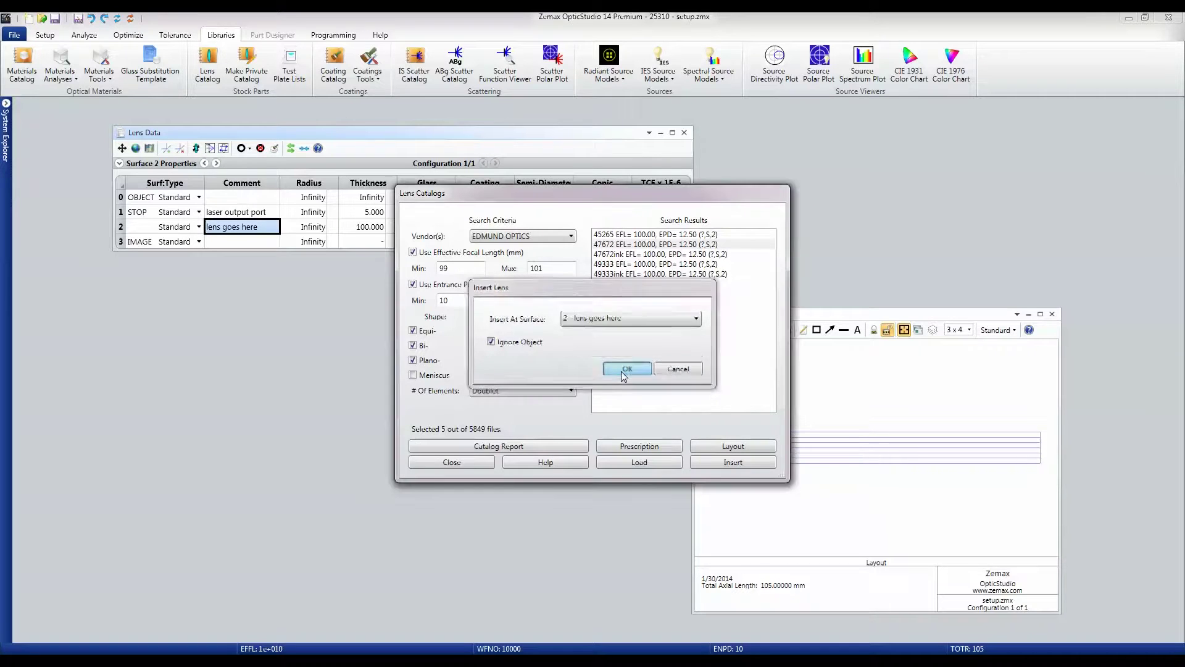
left_click(461, 464)
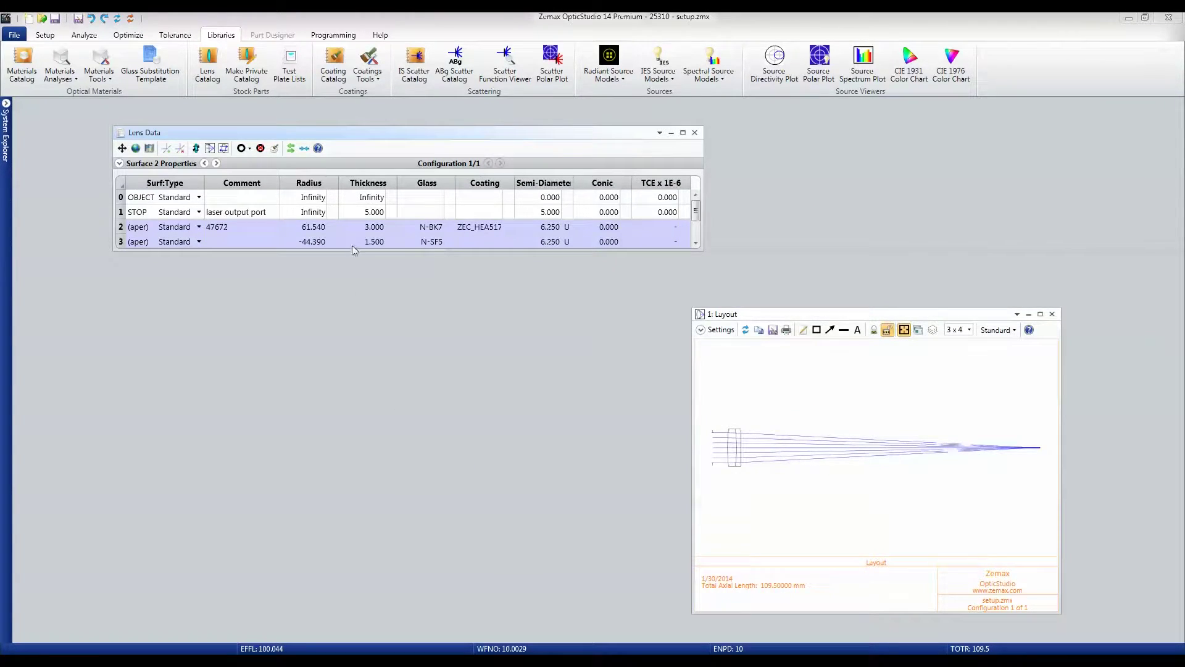
Step: Enlarge the lens data editor to show all surfaces and set the thickness of surface 4 to 100
left_click_drag(351, 247, 356, 309)
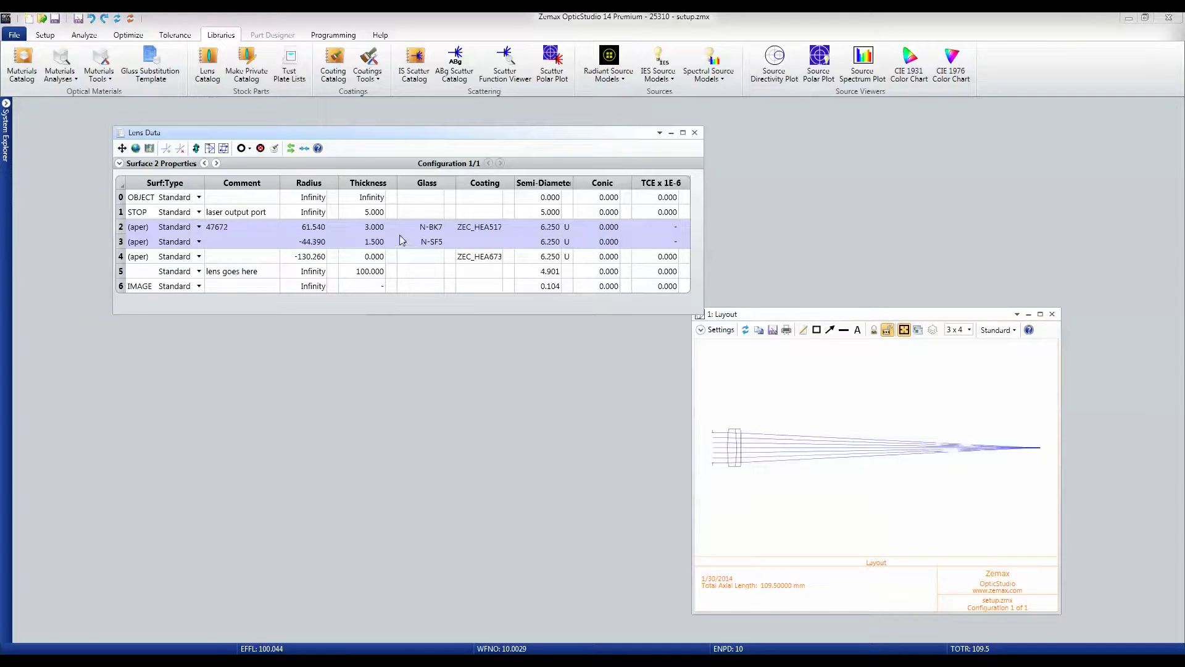
left_click(370, 260)
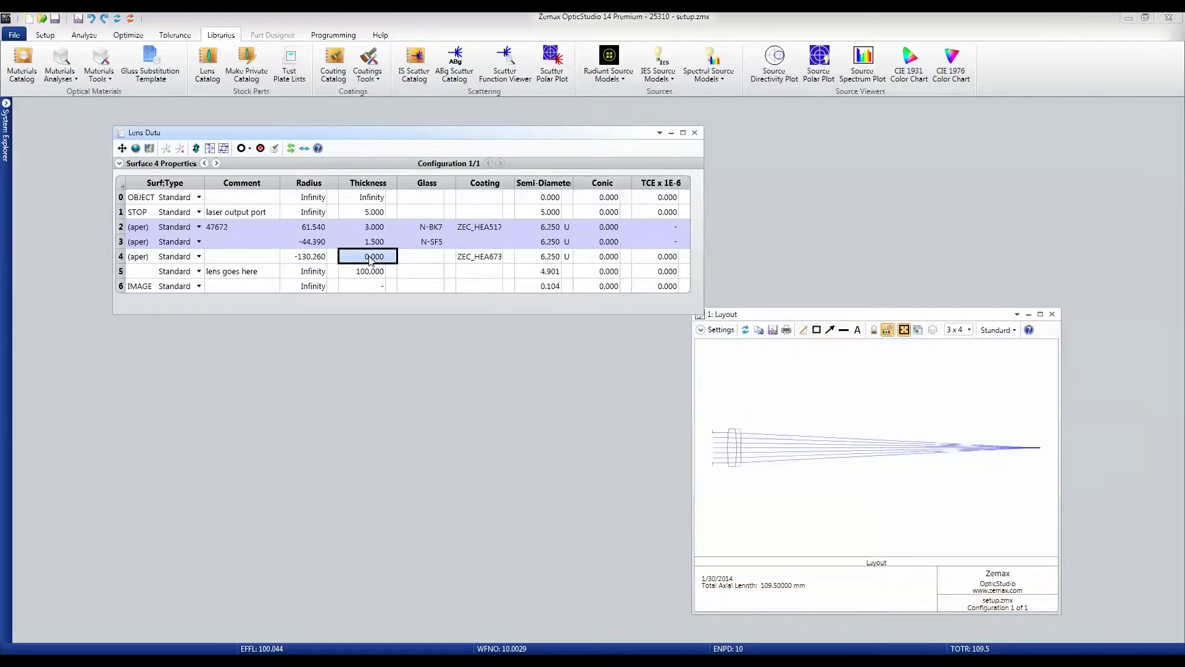
type("100")
key("Return")
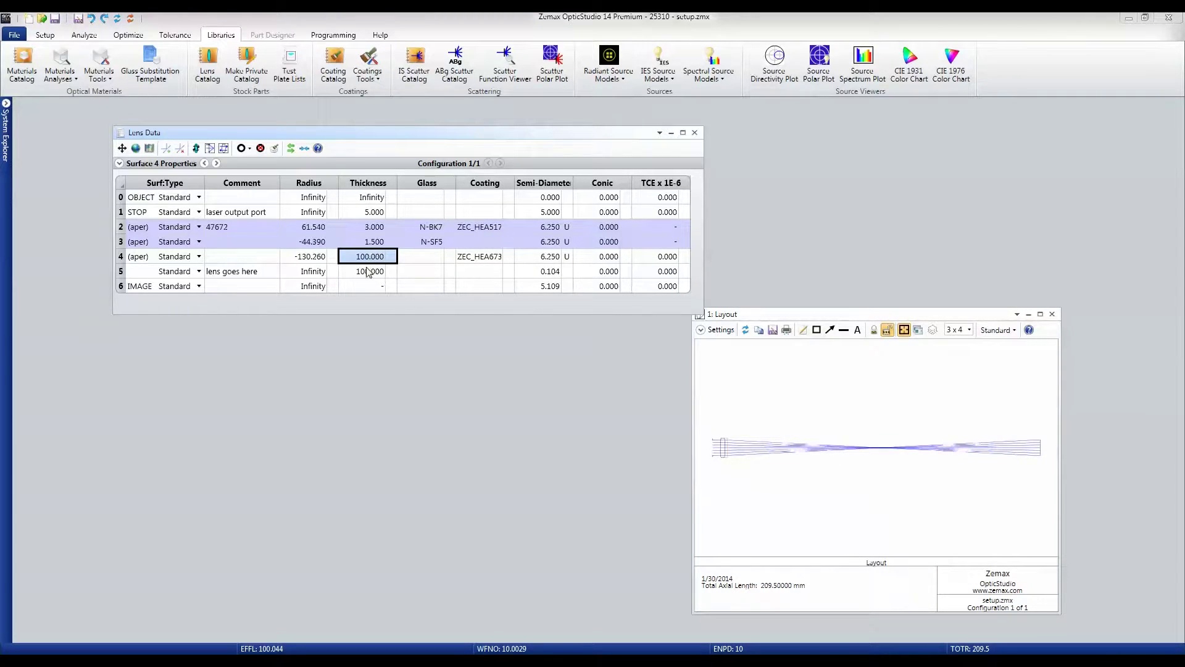
Step: Delete the placeholder surface 5 commented "lens goes here" from the lens data
left_click(368, 274)
right_click(369, 273)
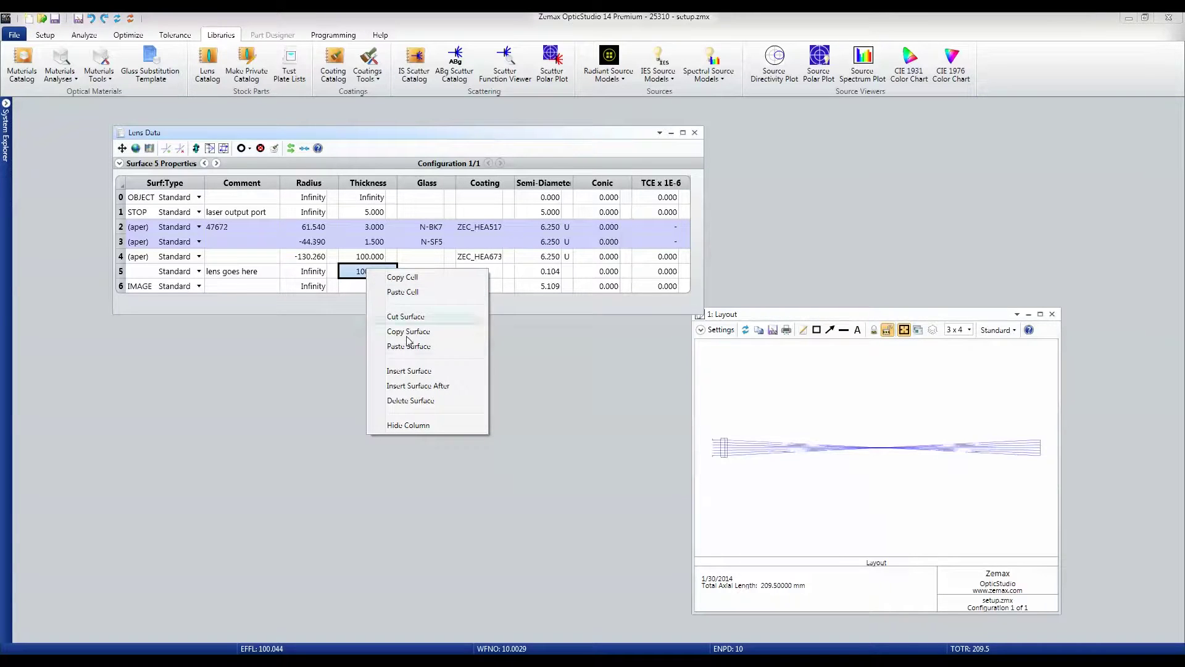
left_click(409, 401)
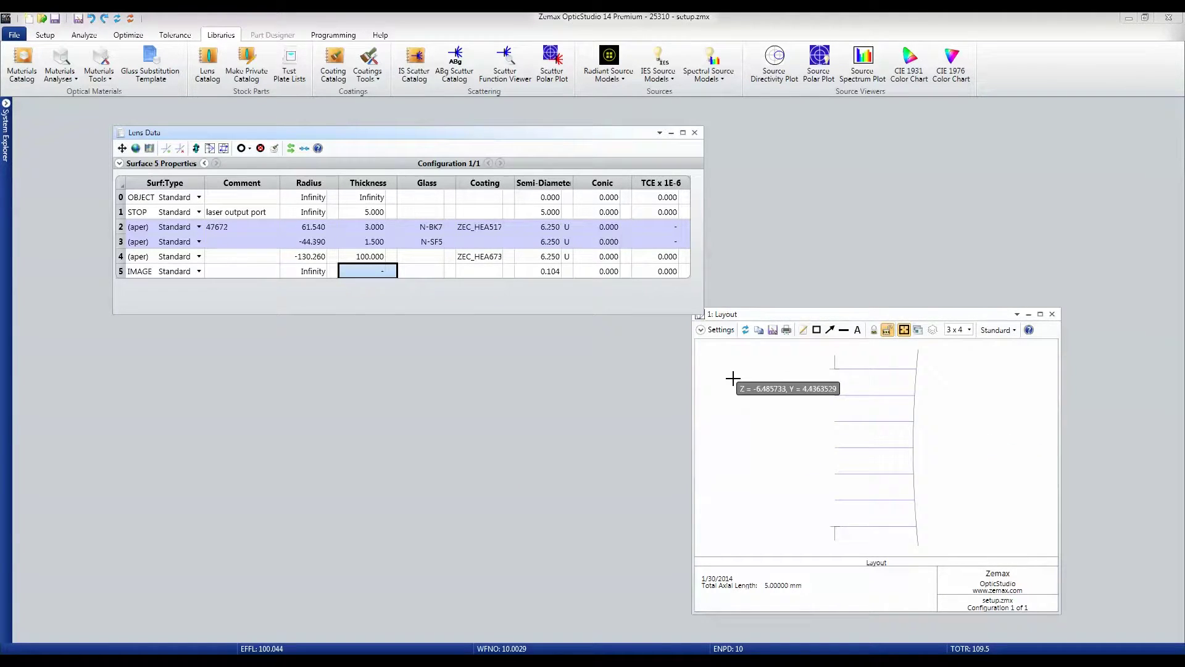
Step: Set the last surface of the layout plot to 5 and apply the settings
left_click(721, 330)
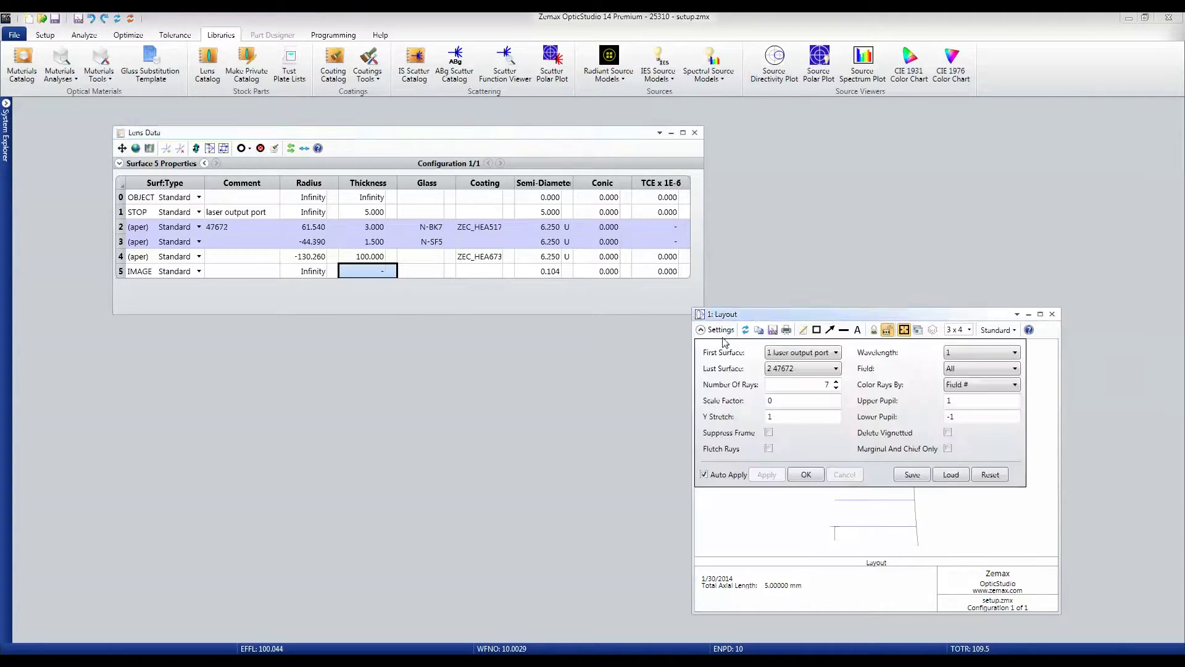
left_click(778, 373)
left_click(773, 429)
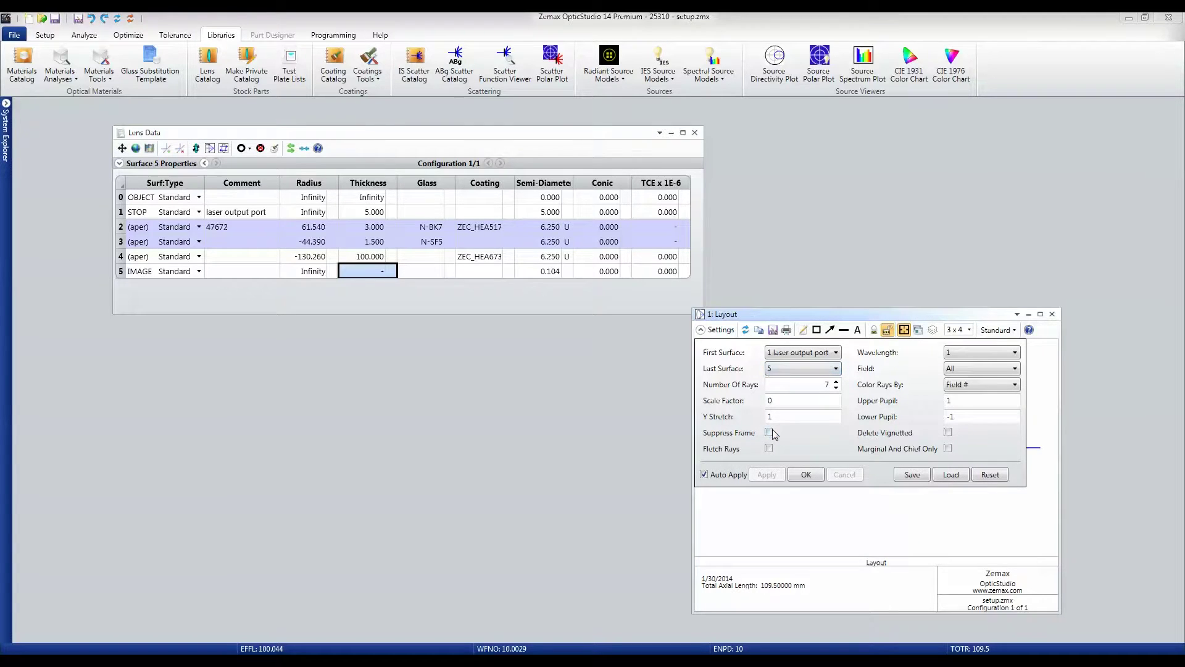
left_click(802, 479)
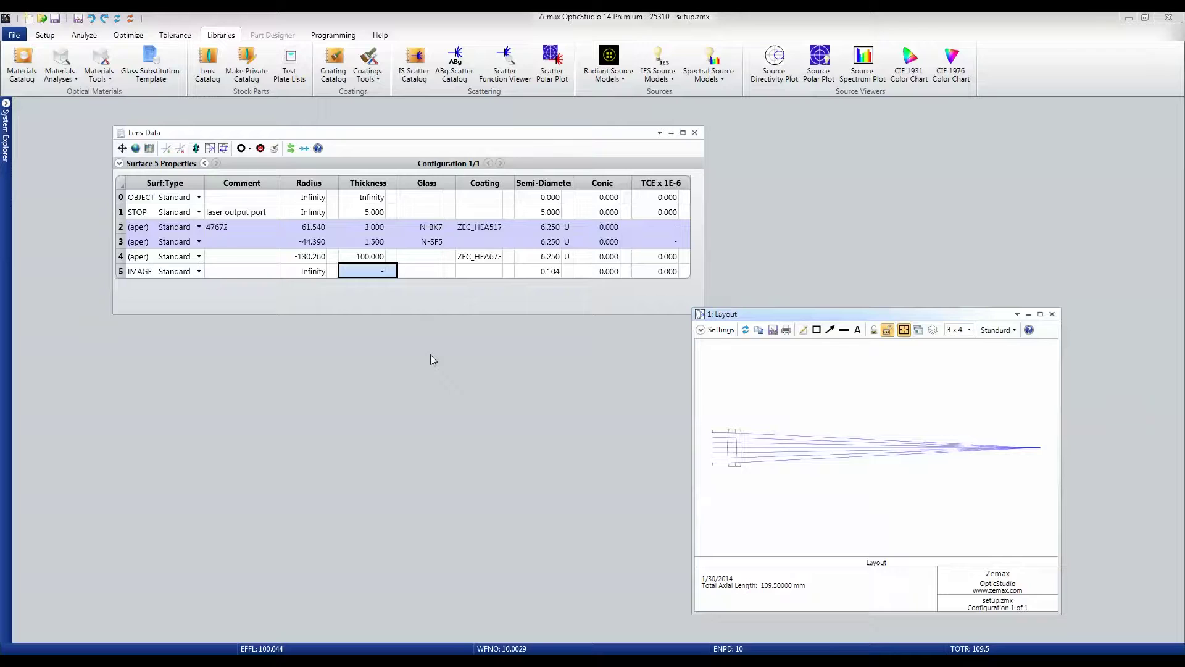
Step: Make the thickness of surface 4 a variable
left_click(372, 264)
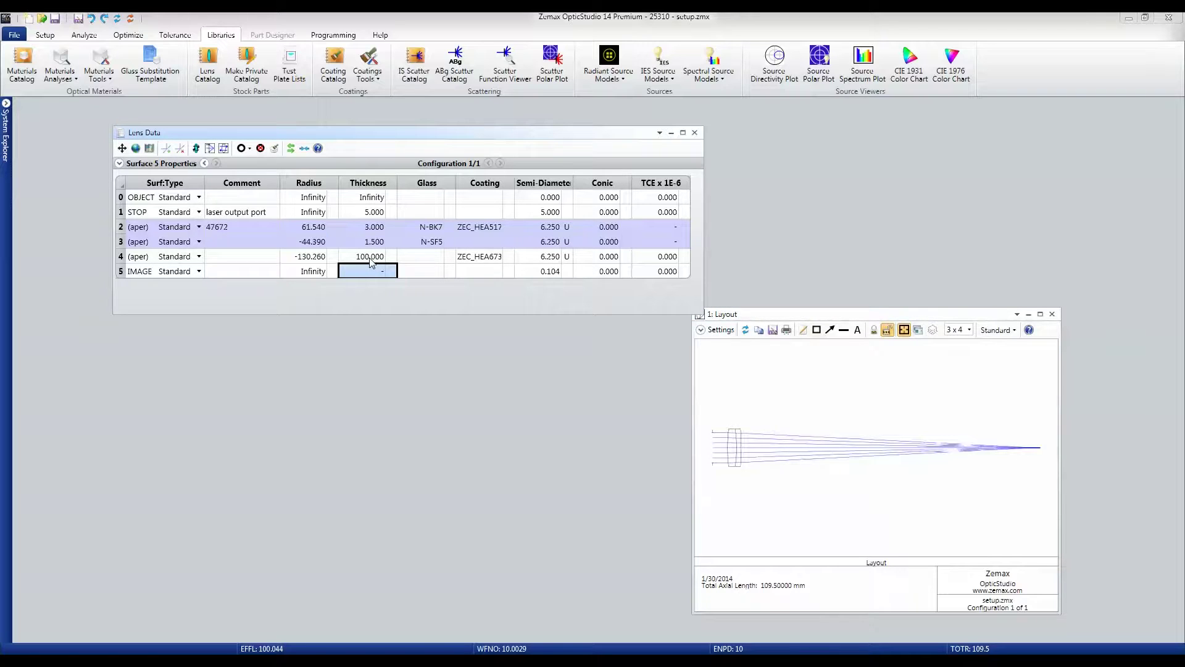
left_click(371, 257)
left_click(390, 257)
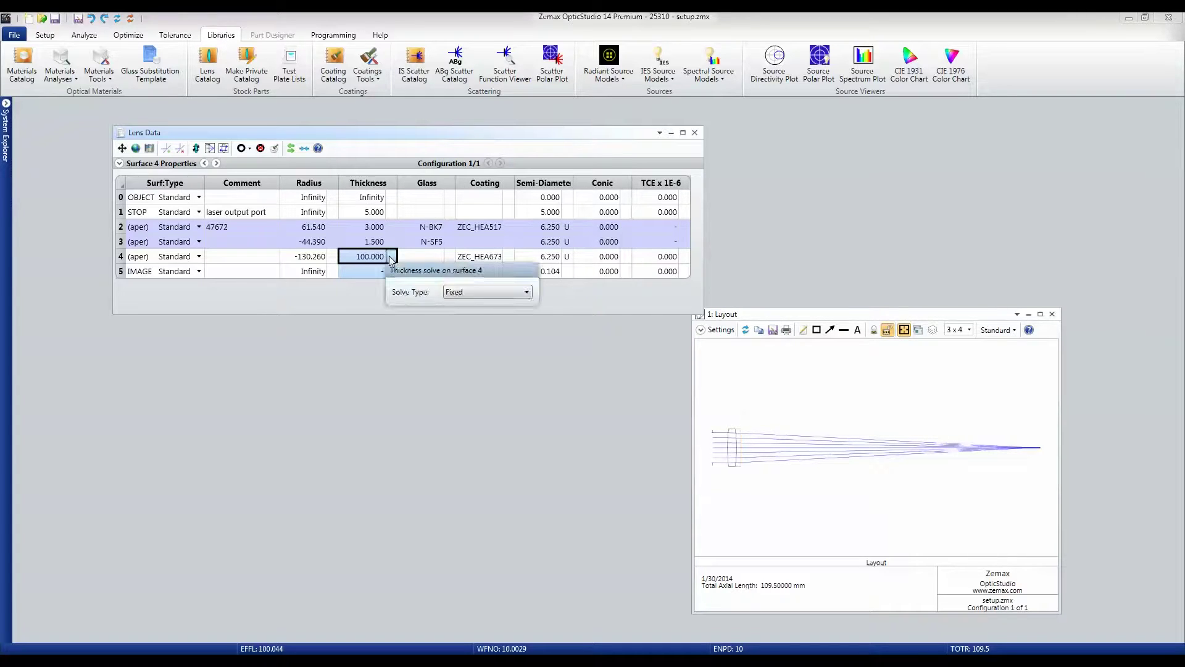
left_click(462, 291)
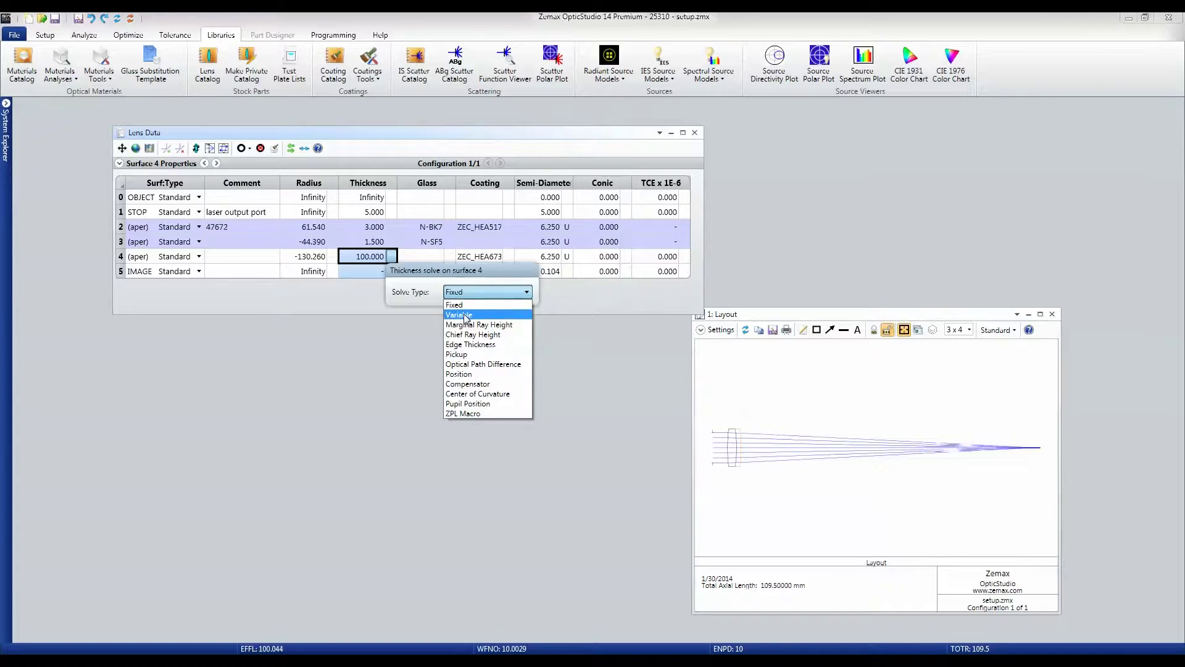
left_click(466, 316)
left_click(370, 295)
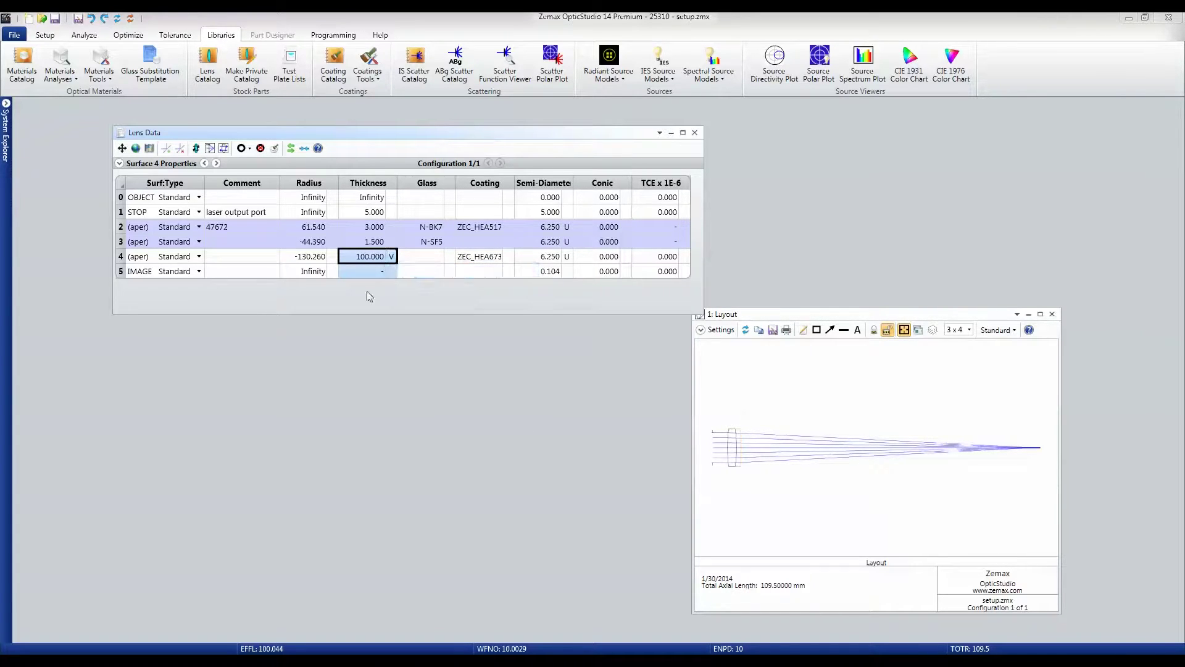
Step: Open the Merit Function Editor below the lens data and set its first operand to GBPS
left_click(126, 35)
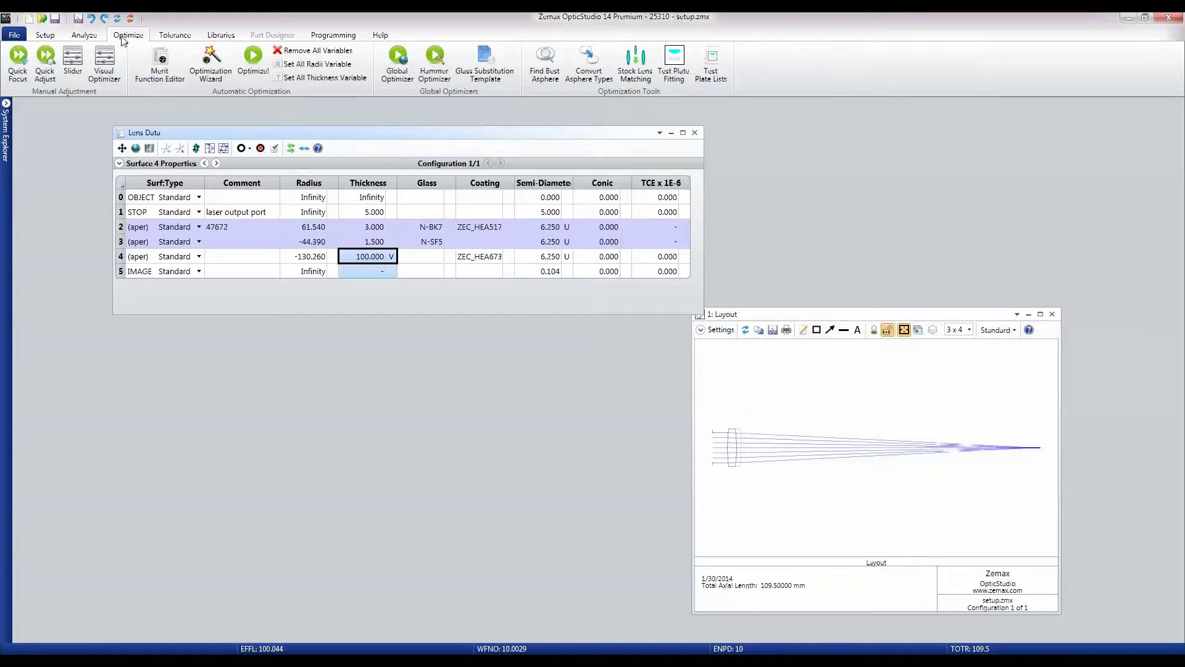
left_click(161, 74)
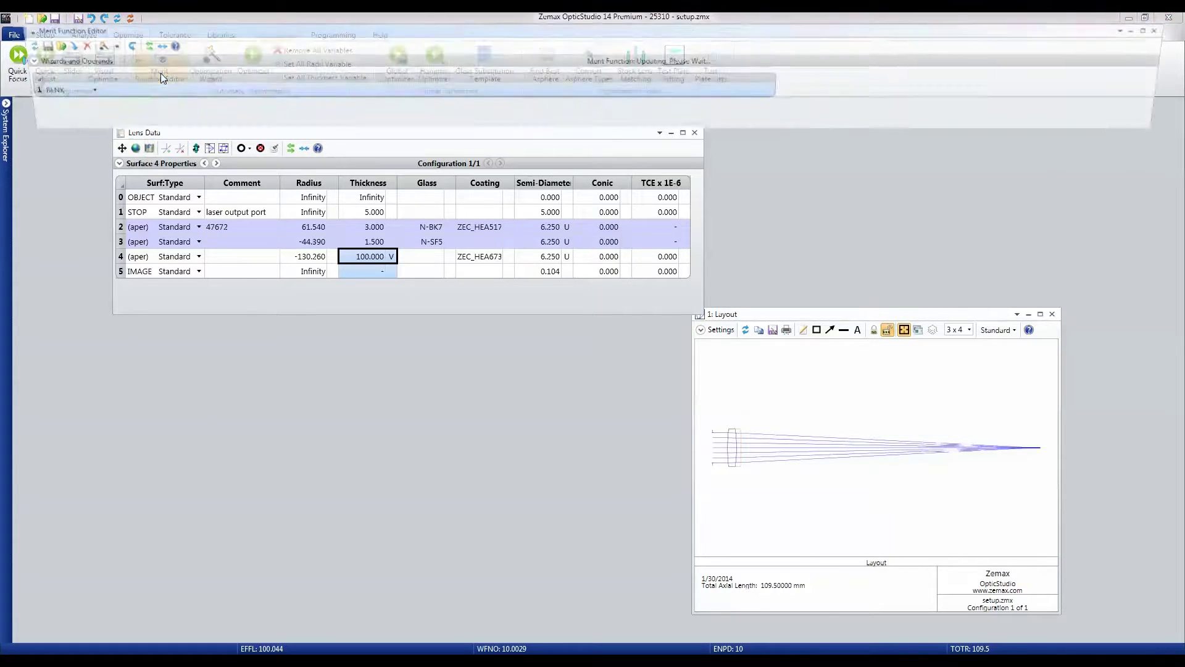
left_click_drag(184, 32, 255, 417)
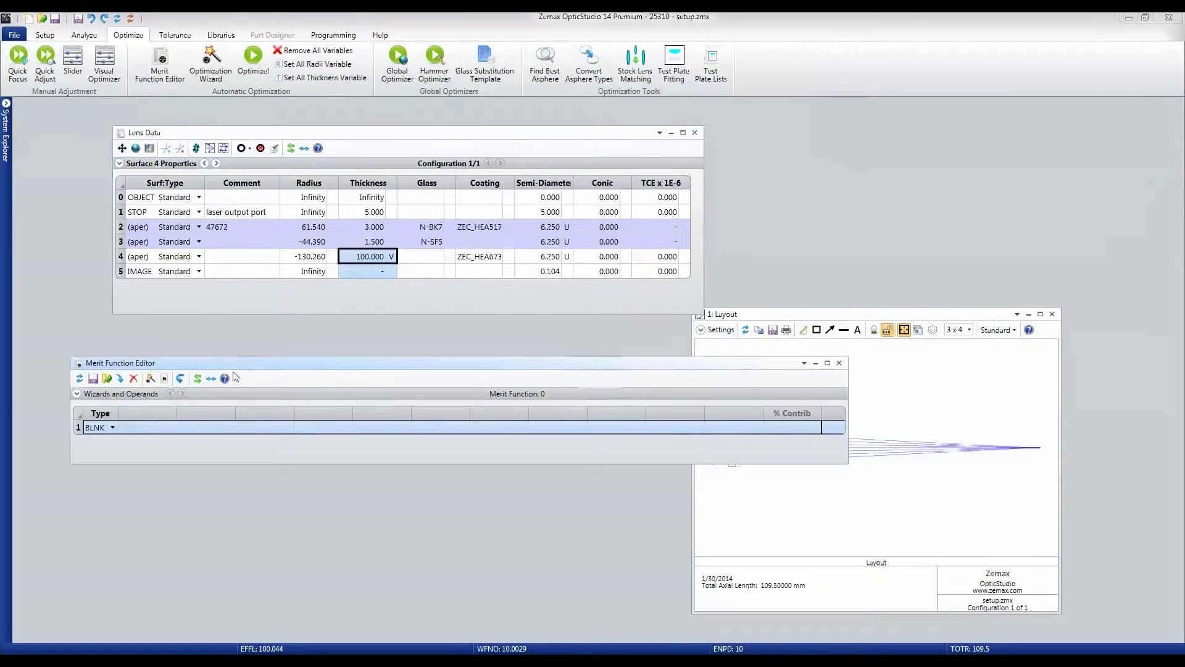
left_click(112, 427)
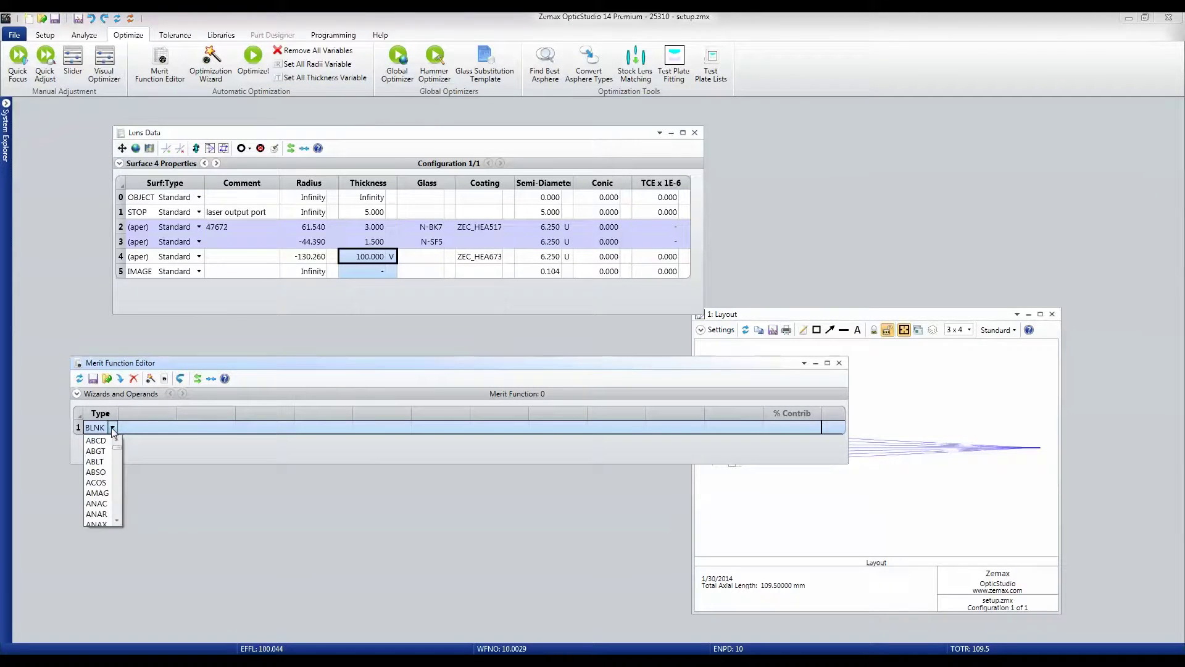
left_click(112, 427)
left_click_drag(106, 428, 87, 427)
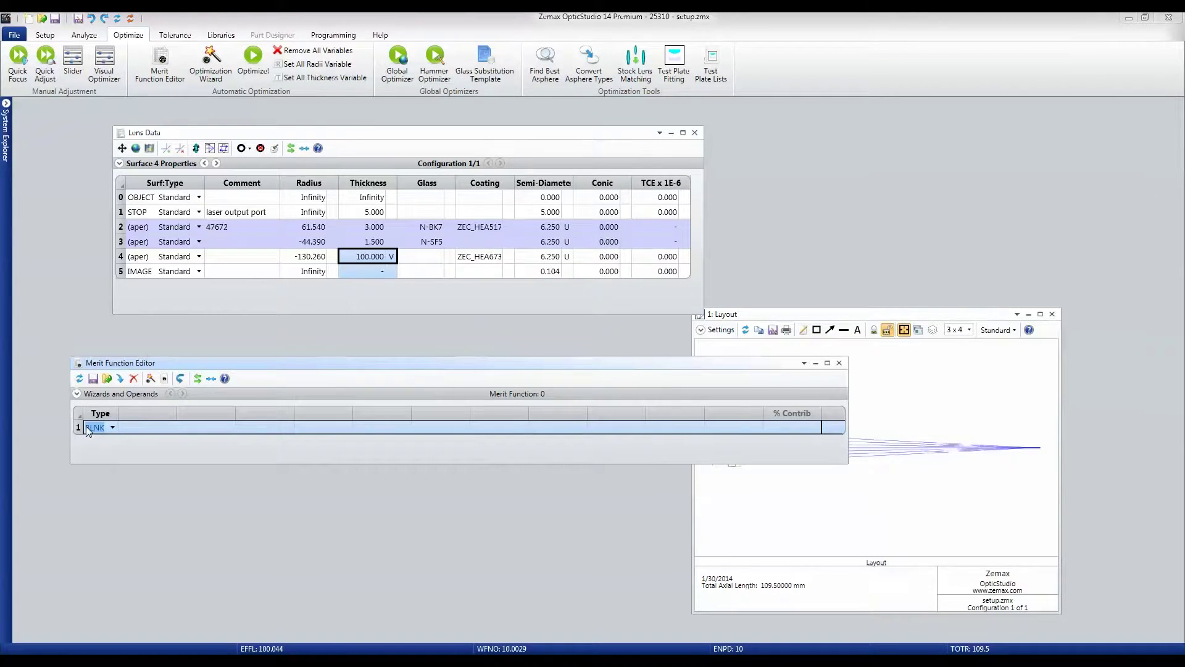
key("BackSpace")
type("G")
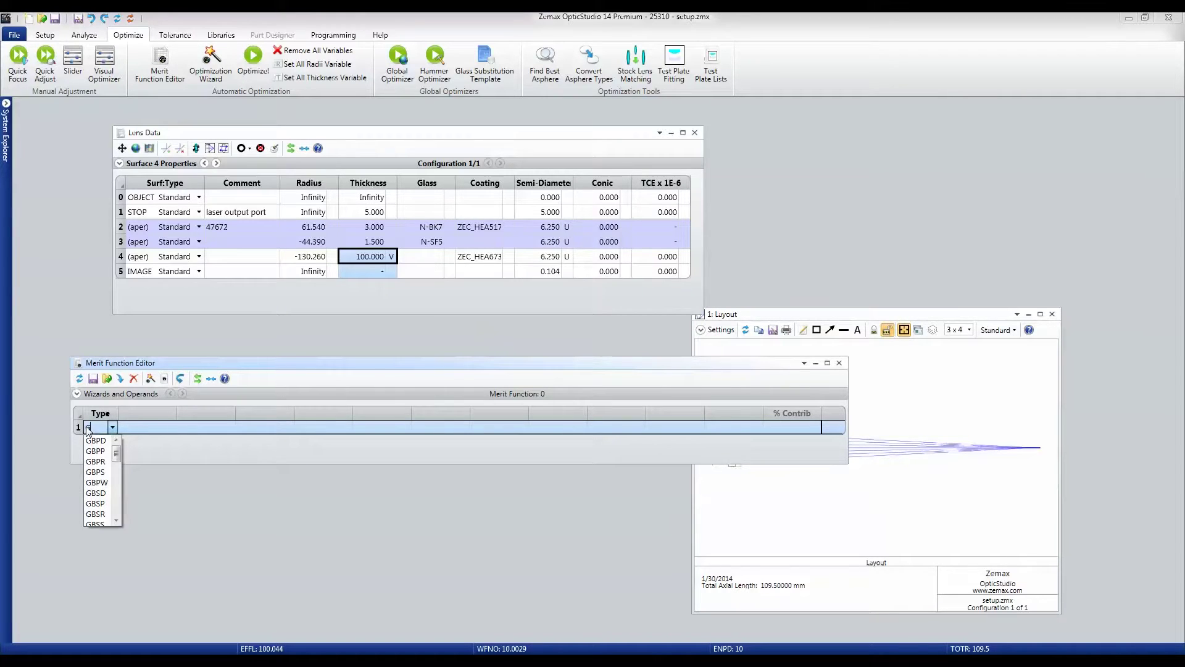
type("BPD")
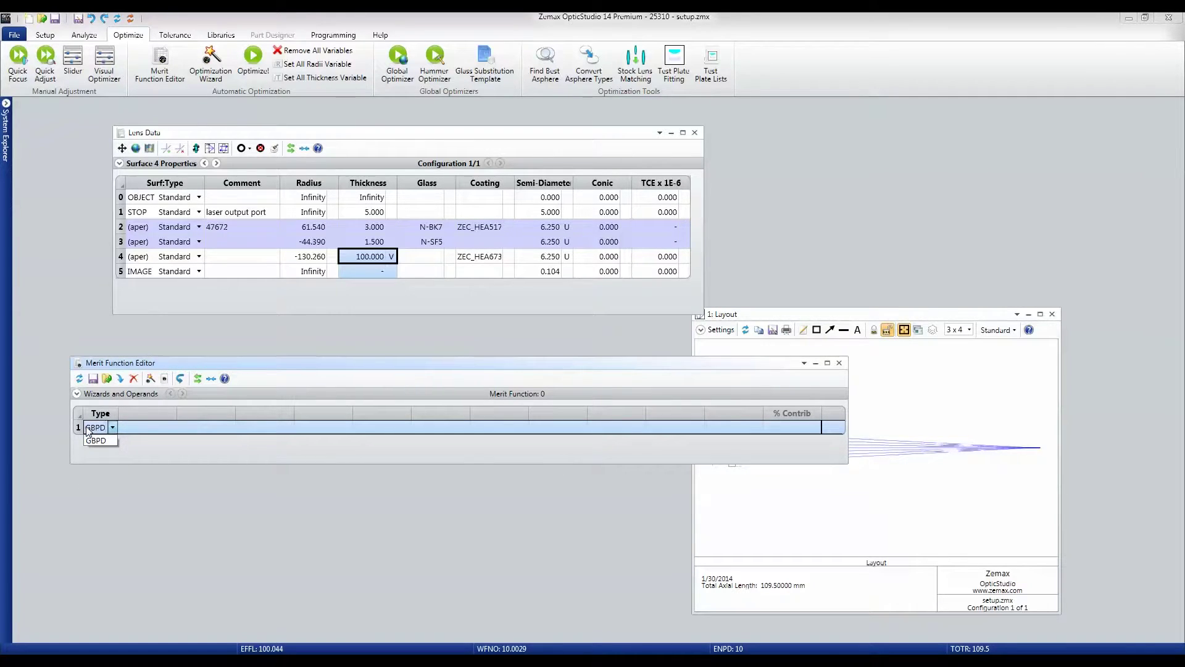
key("BackSpace")
type("S")
left_click(98, 441)
Step: Give the GBPS operand Surf 5, Wave 1, W0 1.15, S1toW -2800 and weight 1, and update the merit function
left_click(132, 429)
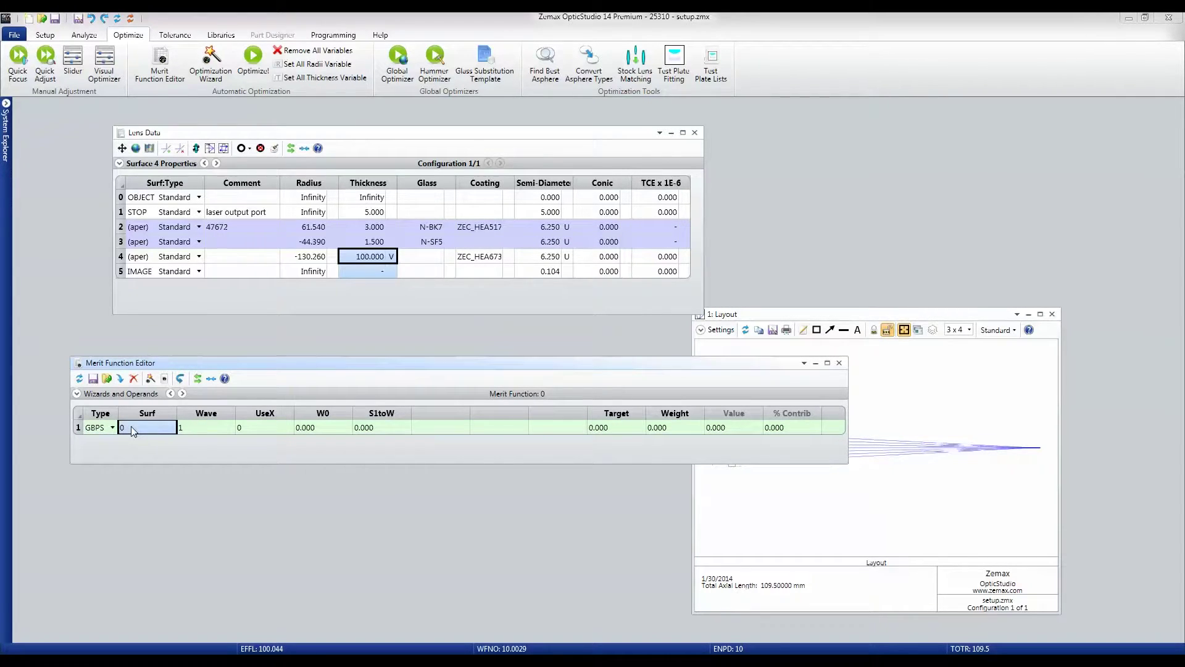
type("5")
left_click(191, 431)
type("1")
left_click(320, 428)
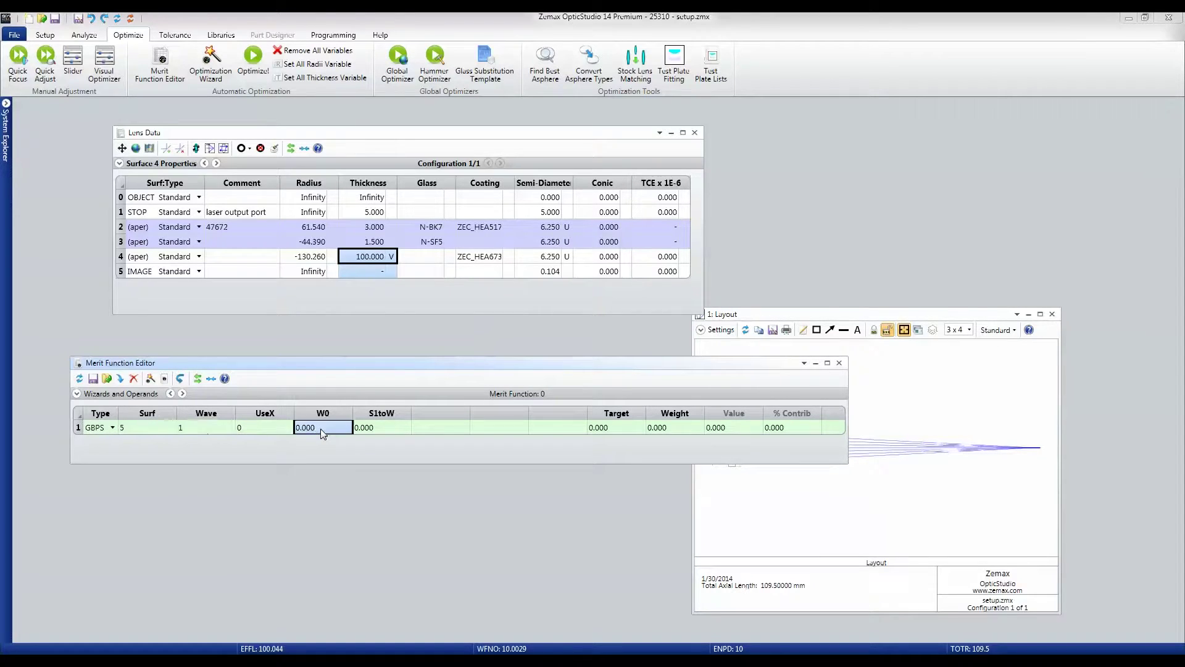
type("1.15")
left_click(392, 429)
type("-28")
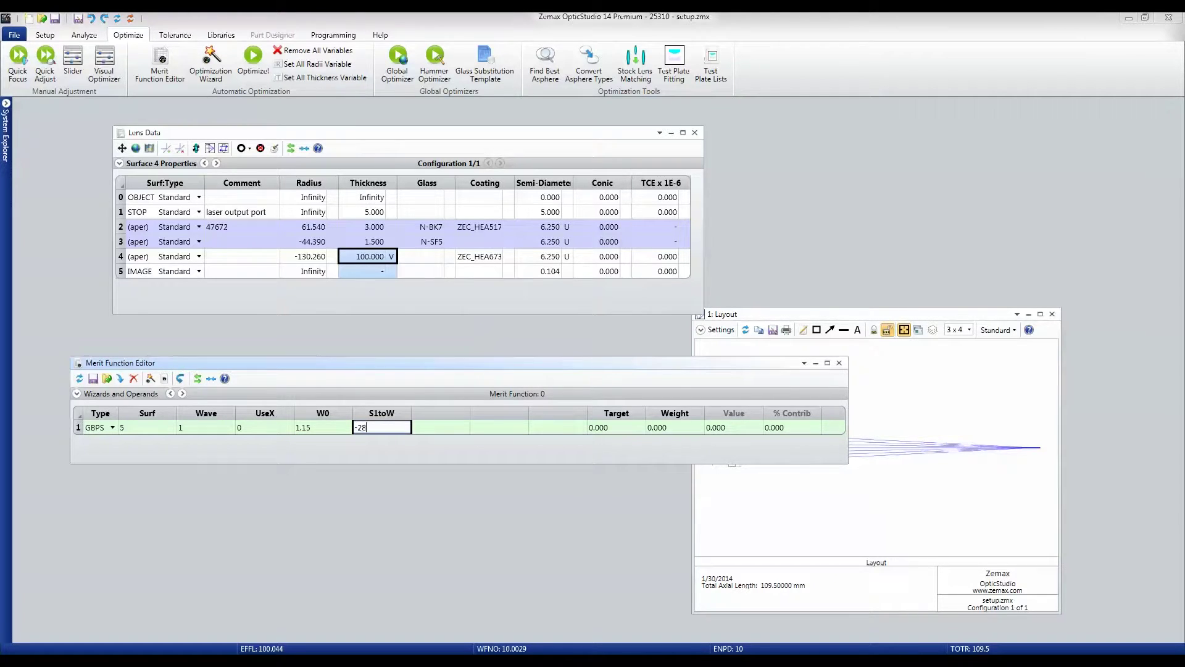
type("00")
left_click(442, 430)
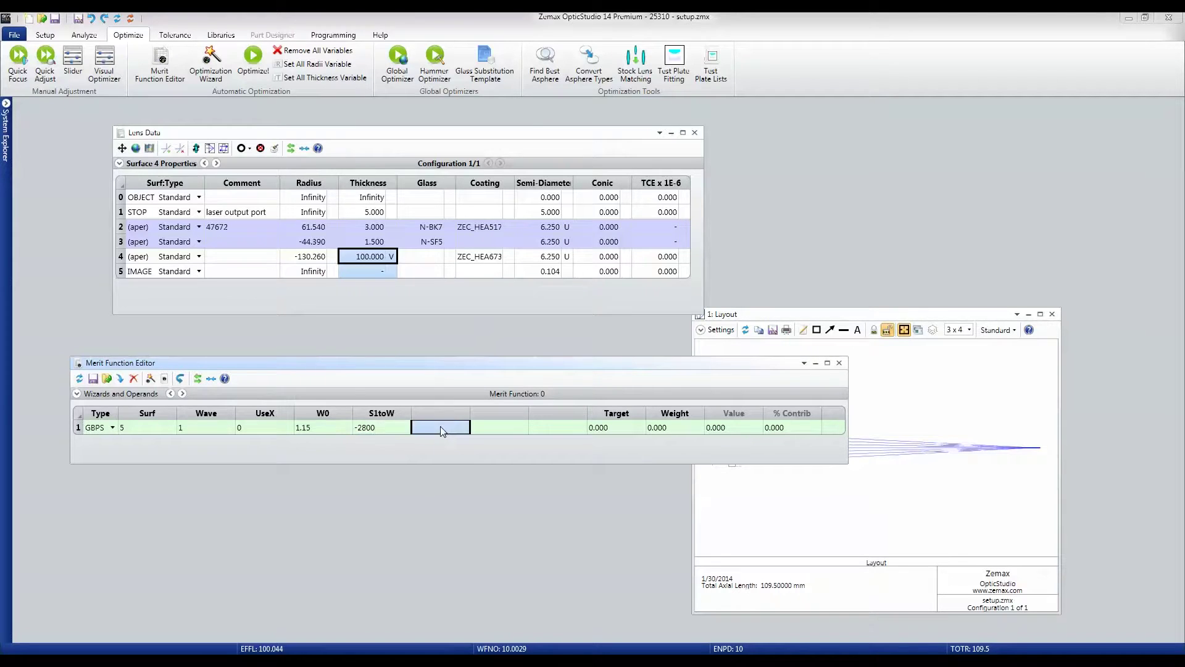
left_click(80, 379)
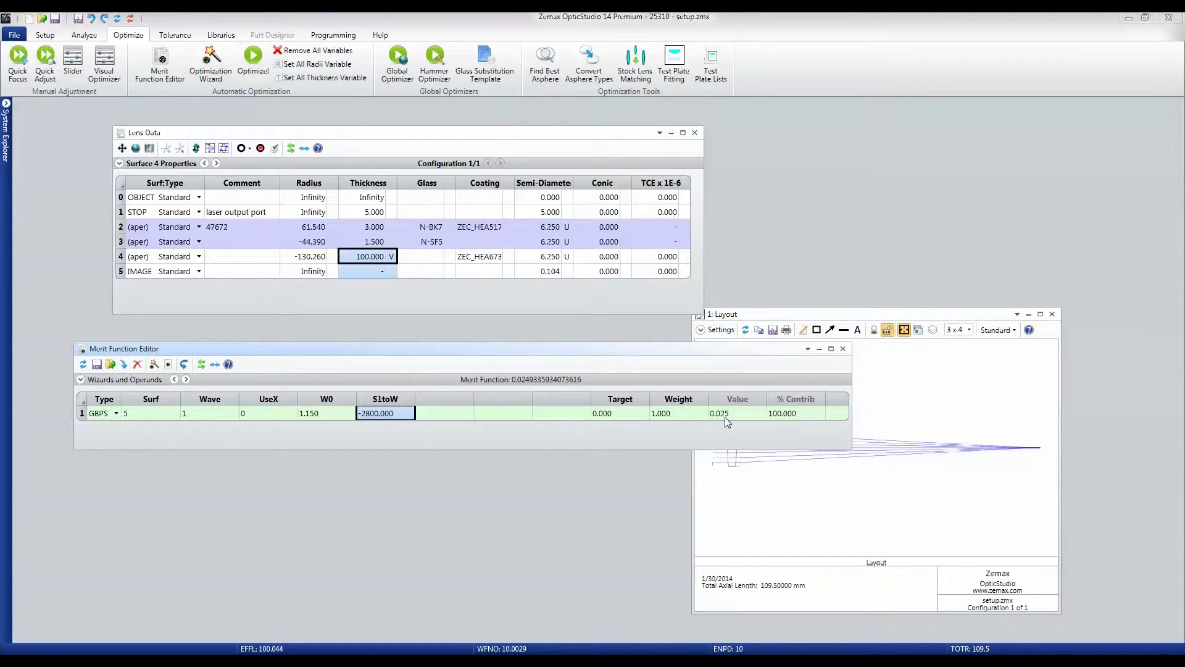
Step: Run a local optimization with Damped Least Squares and automatic cycles, and move the Merit Function Editor down clear of the layout drawing
left_click(258, 67)
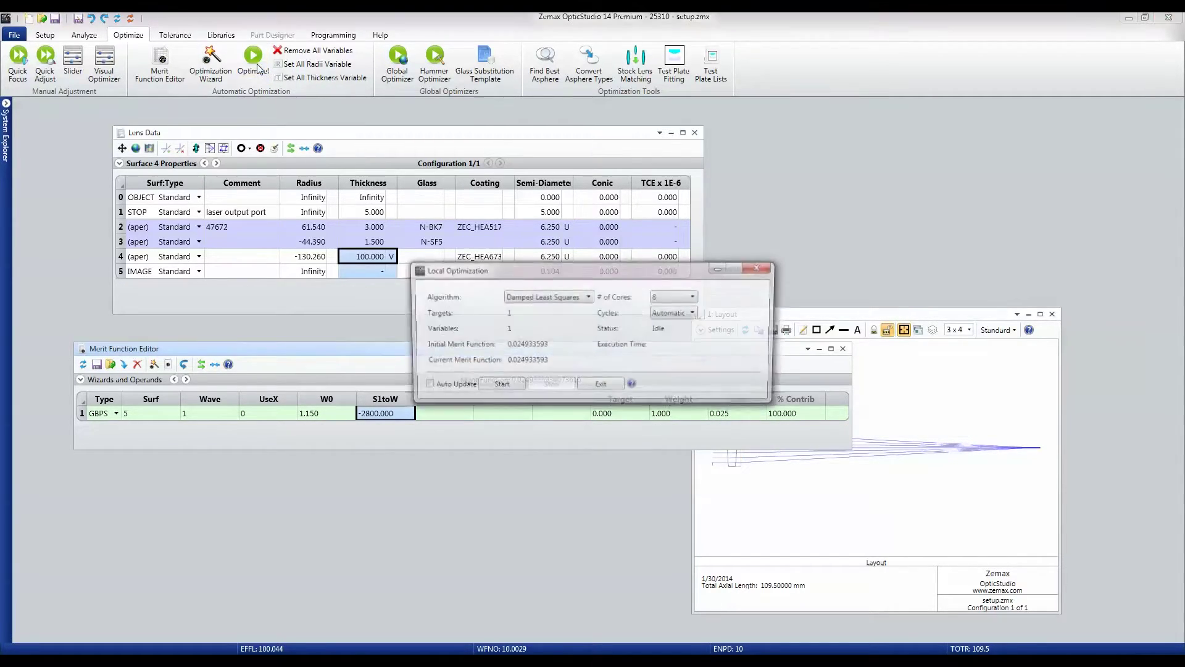
left_click(498, 386)
left_click(602, 387)
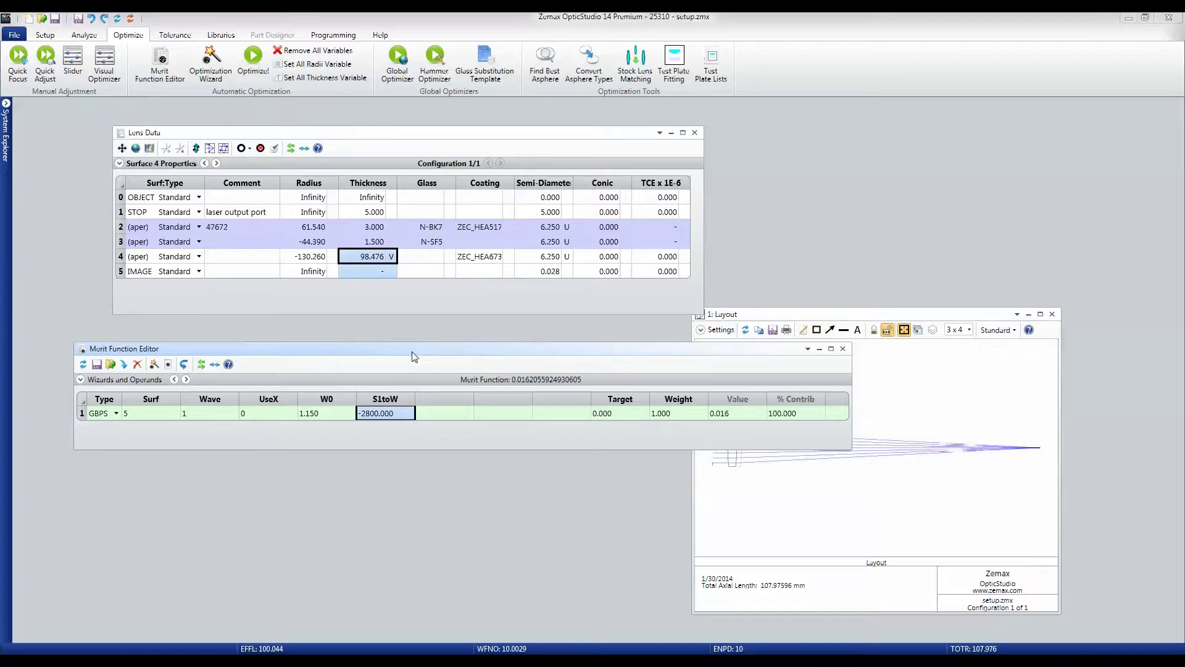
left_click_drag(413, 349, 410, 509)
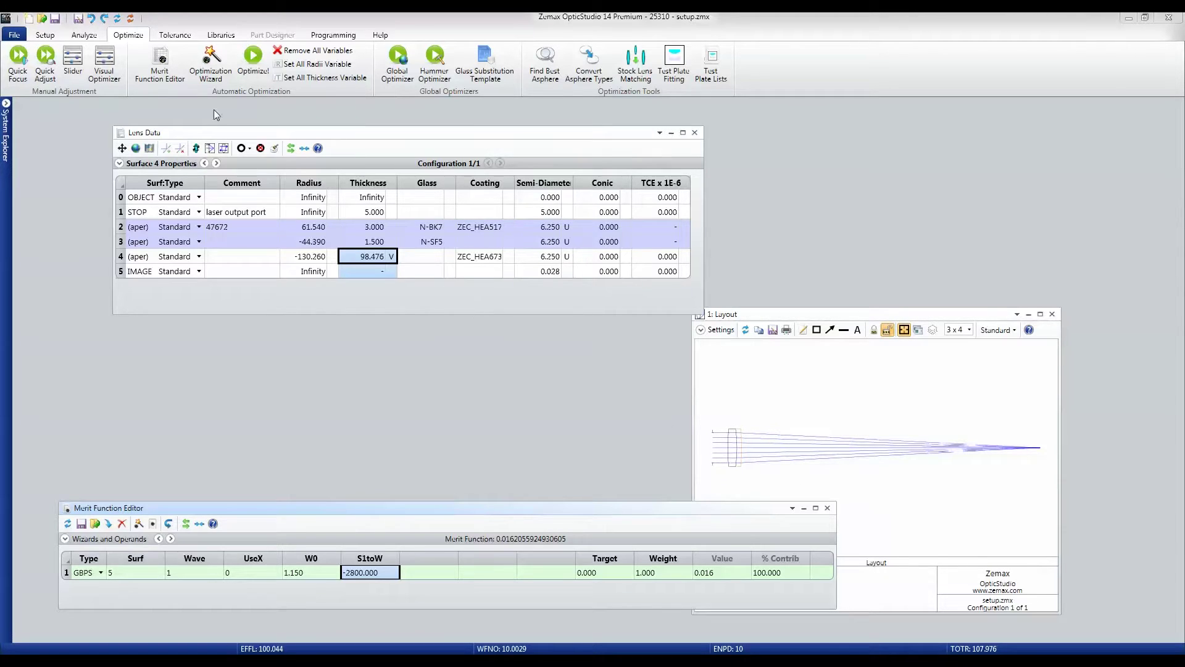
Step: Open a Physical Optics Propagation analysis and place its window over the lens data
left_click(94, 37)
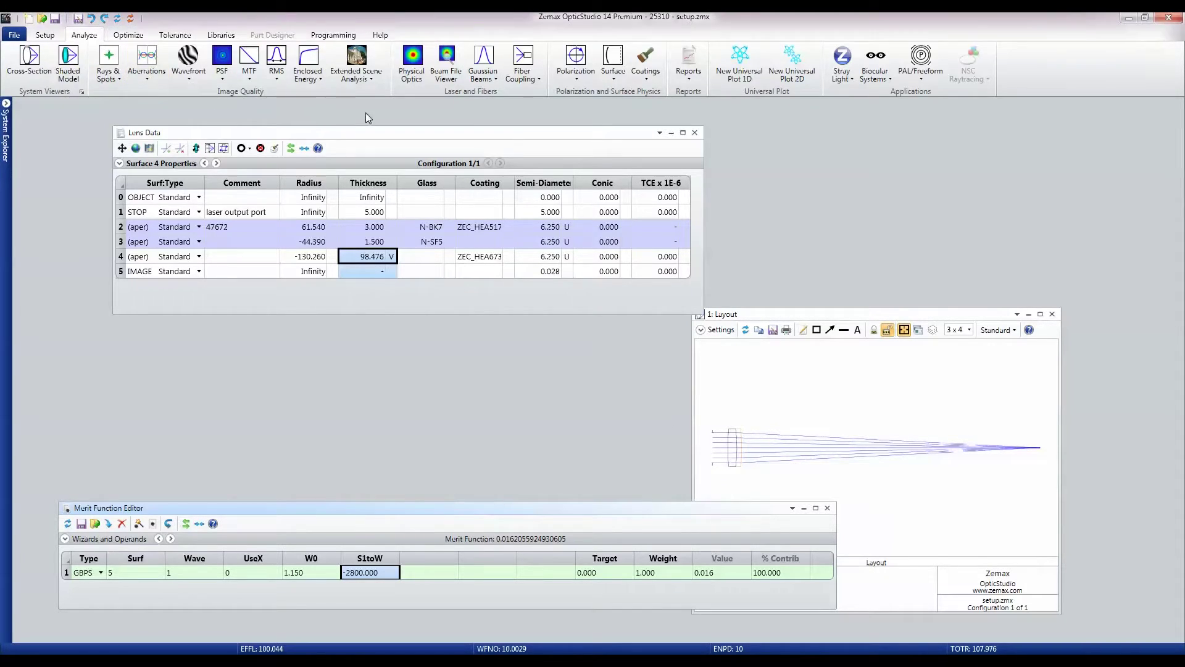
left_click(413, 62)
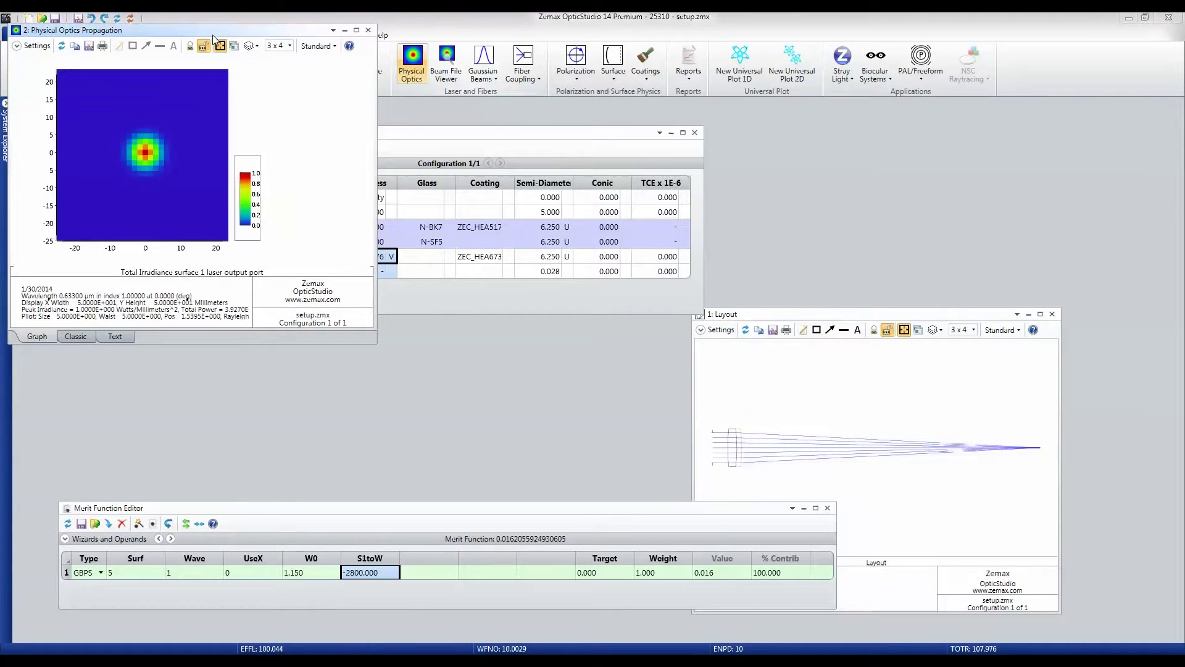
left_click_drag(214, 38, 356, 121)
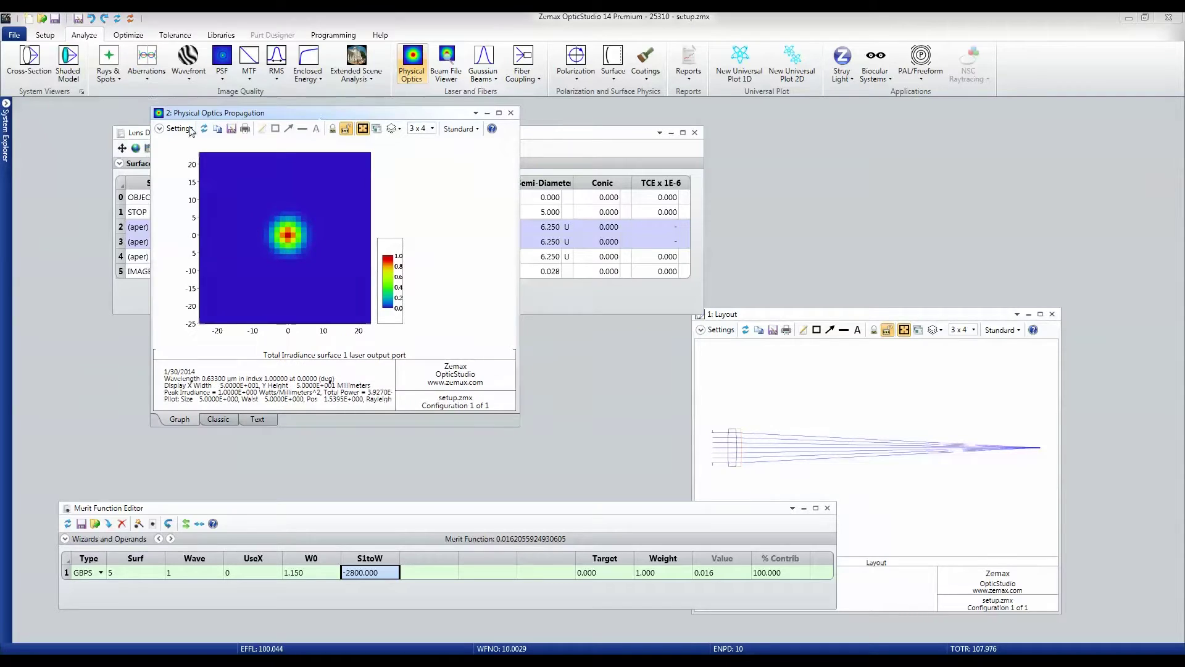
Step: Turn off Auto Apply for the propagation analysis and set End Surface to 5 and Surface To Beam to -2800
left_click(186, 129)
left_click(166, 344)
left_click(255, 182)
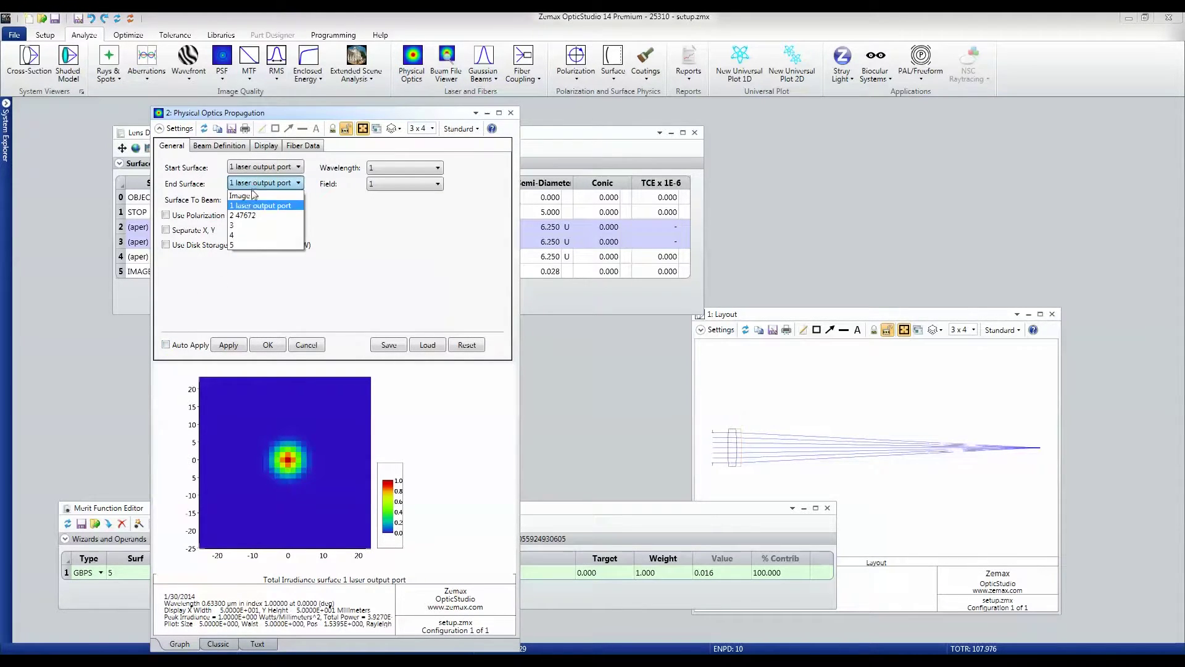
left_click(240, 247)
key("Tab")
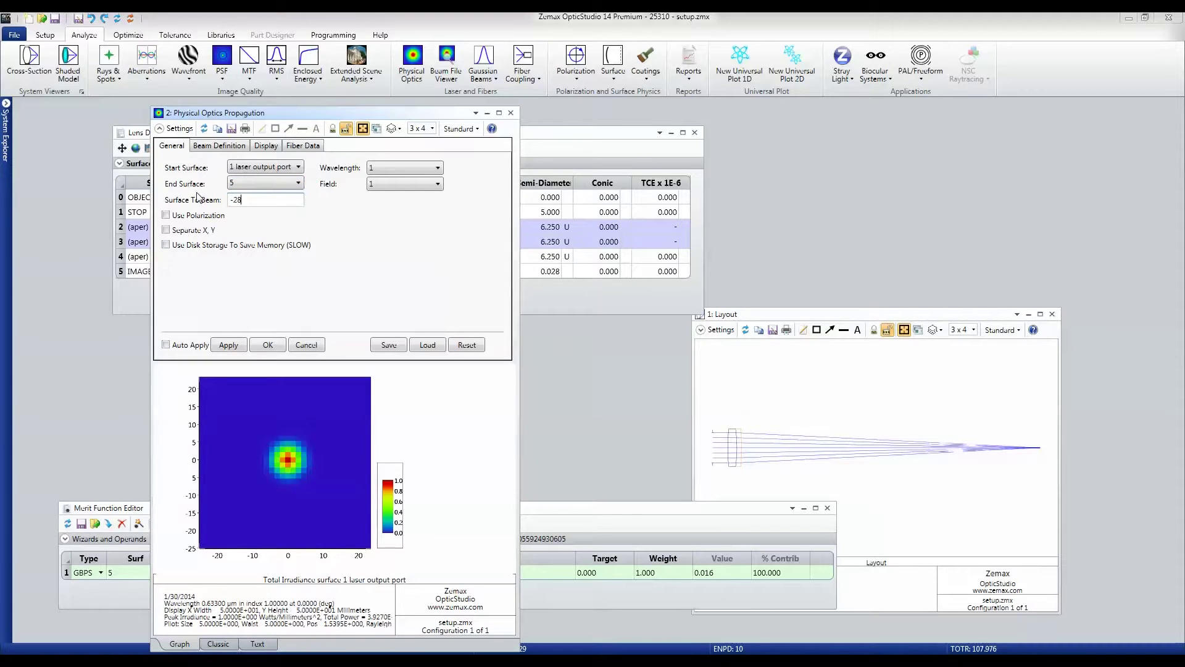
type("-2800")
Step: Set both Waist X and Waist Y of the Gaussian Waist beam definition to 1.15
left_click(219, 147)
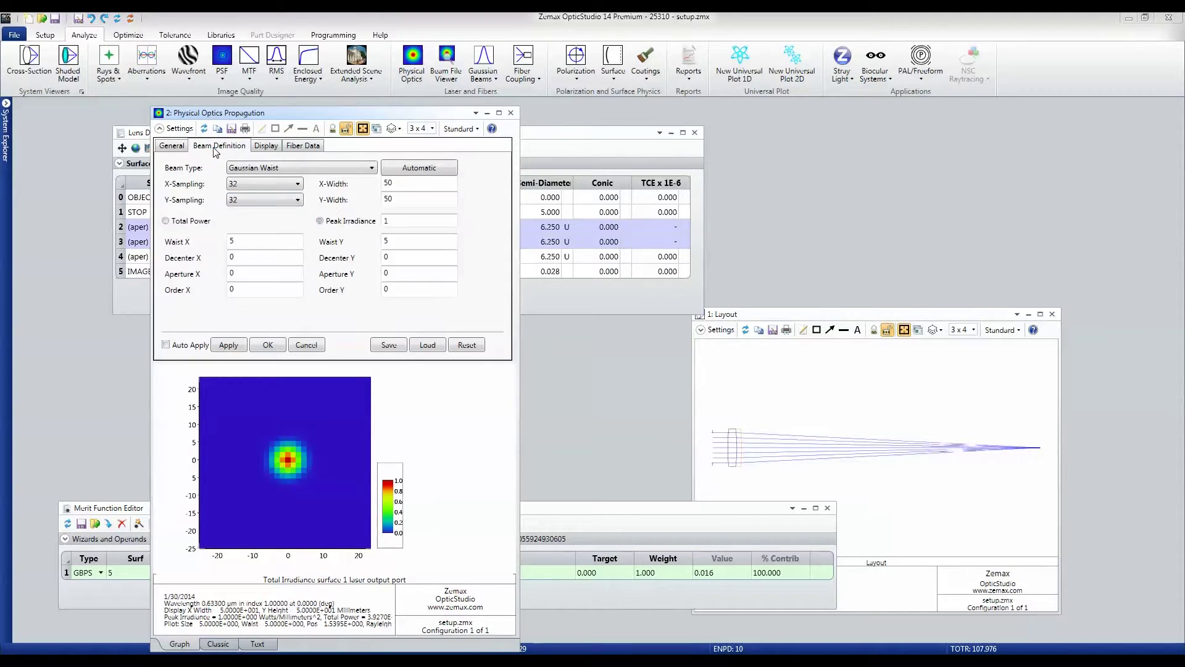
double_click(252, 243)
type("1.15")
double_click(412, 240)
type("1.15")
Step: Set the beam sampling to 256 in X and Y with automatically calculated widths, and turn on Auto Apply
left_click(269, 185)
left_click(259, 226)
left_click(414, 169)
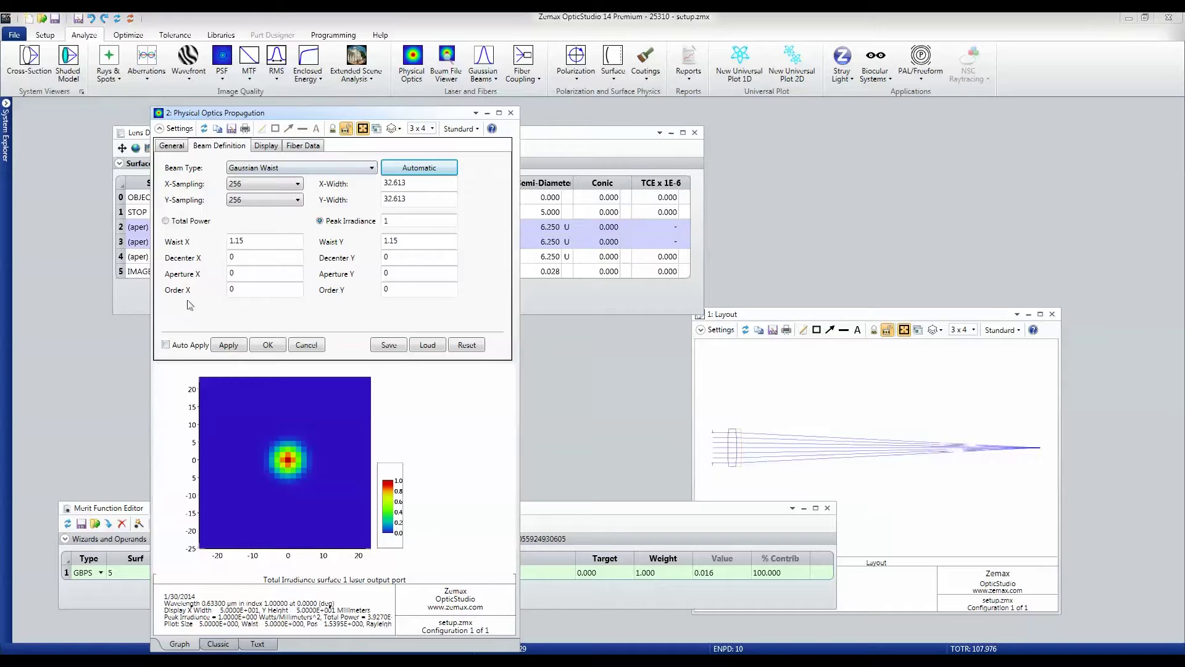
left_click(167, 345)
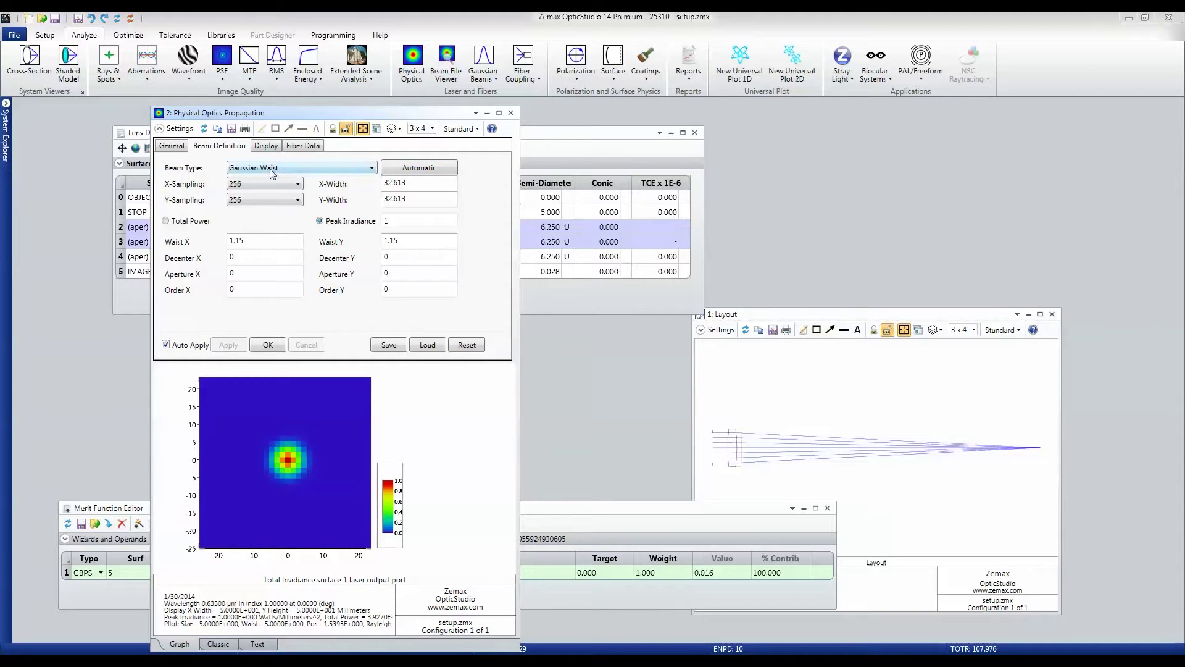
Step: Display the propagation result as a Cross X plot of Phase, then save and accept the analysis settings
left_click(268, 146)
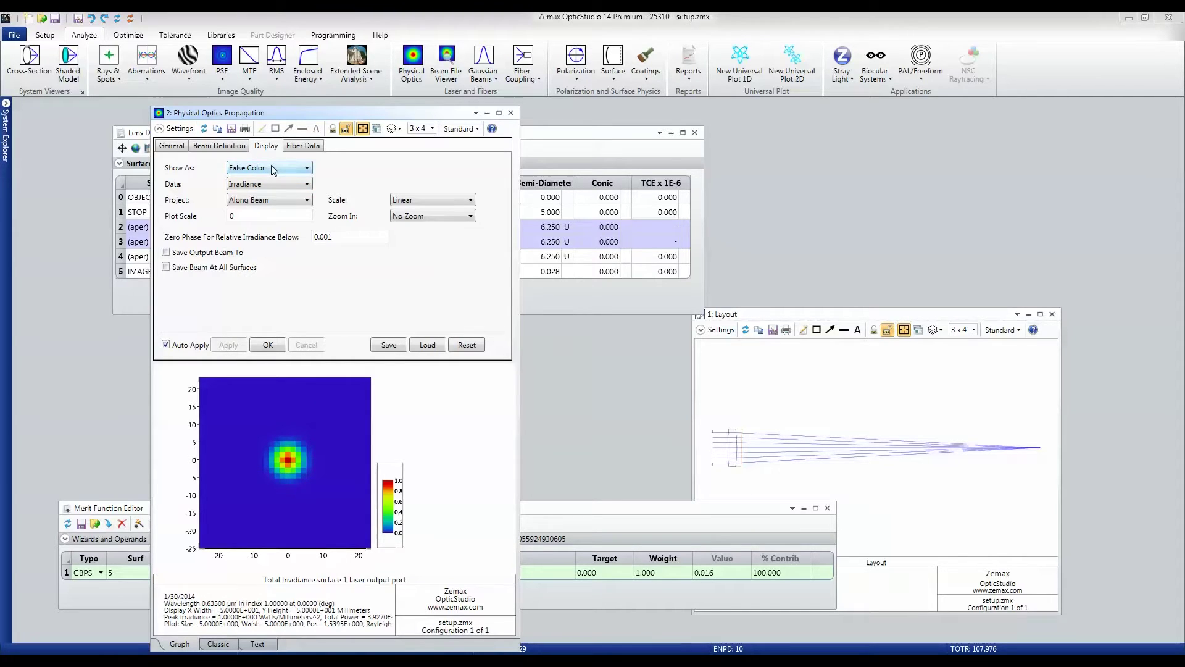
left_click(272, 165)
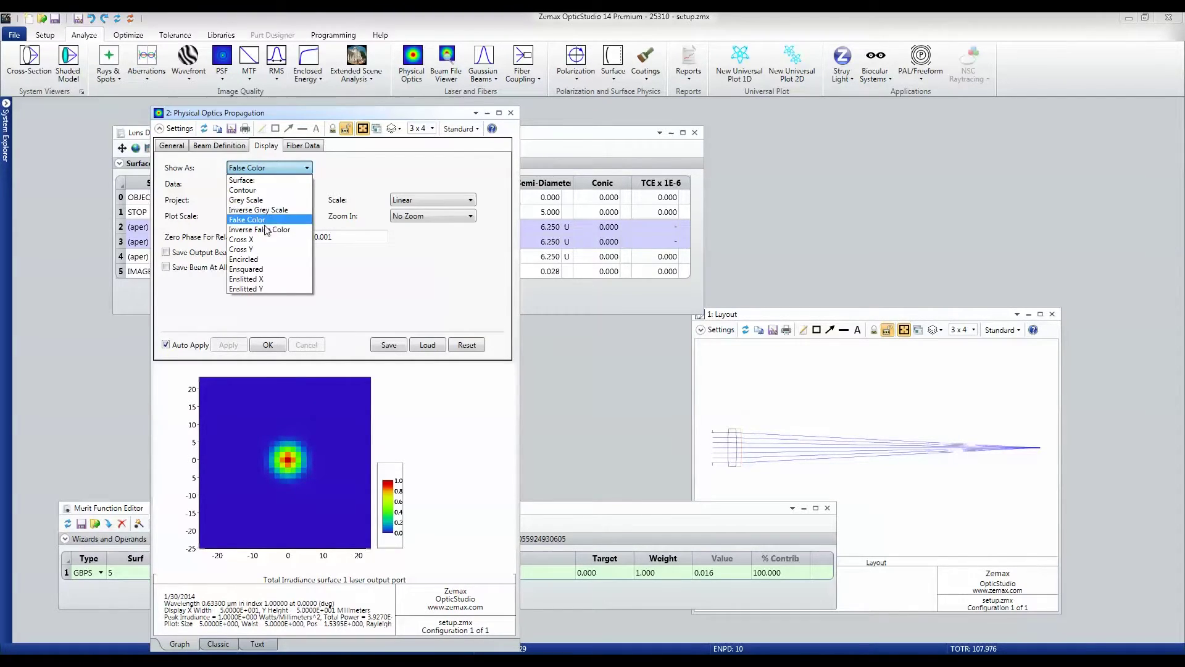
left_click(262, 242)
left_click(264, 184)
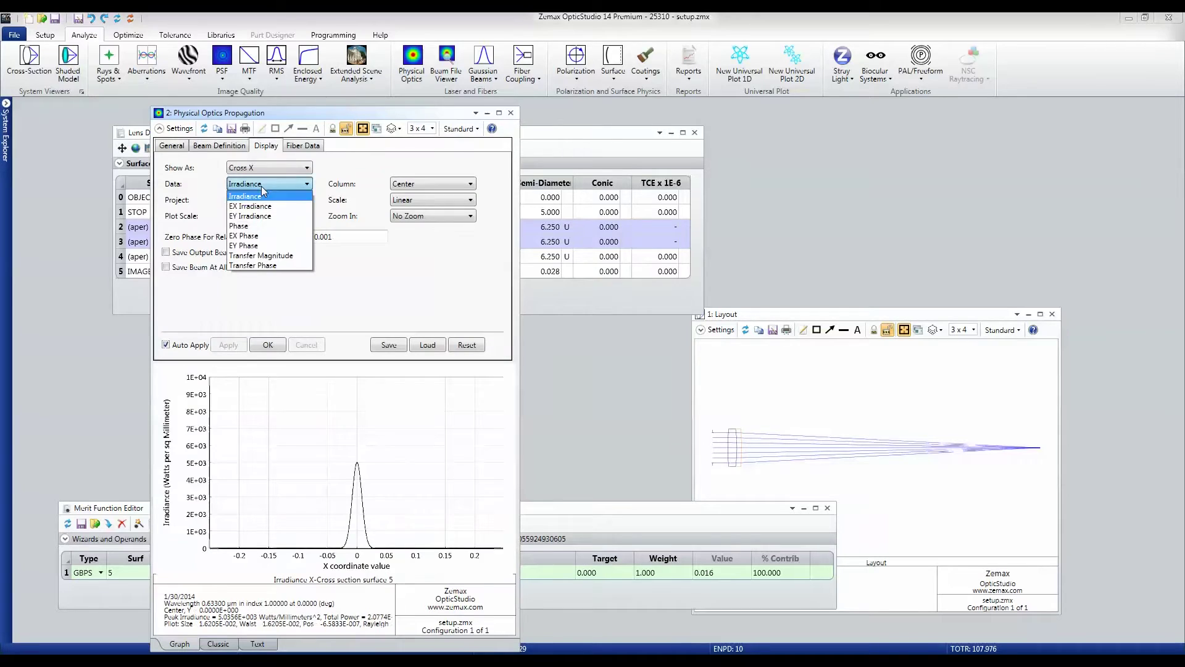
left_click(248, 226)
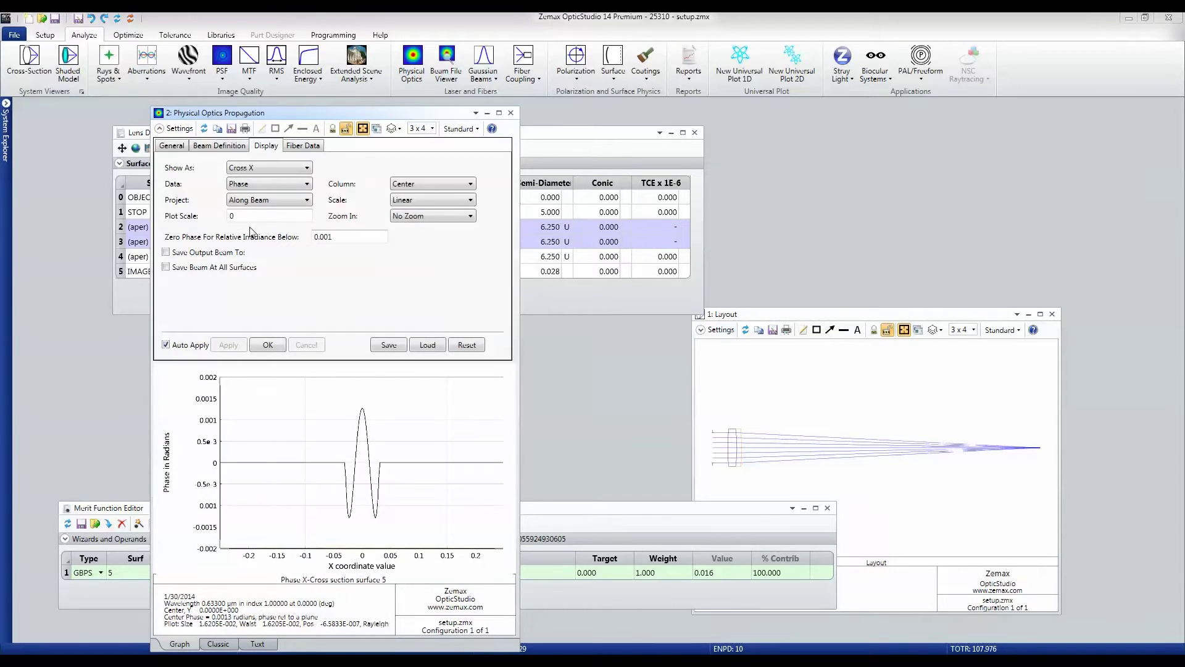
left_click(390, 345)
left_click(276, 346)
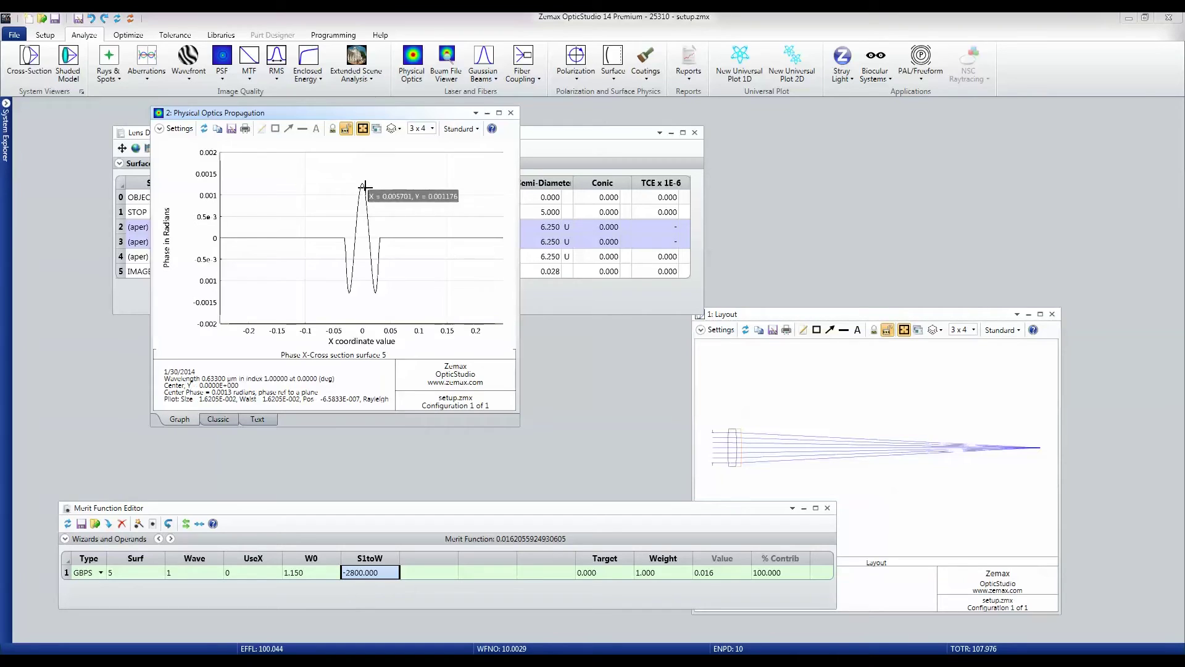
mouse_move(350, 201)
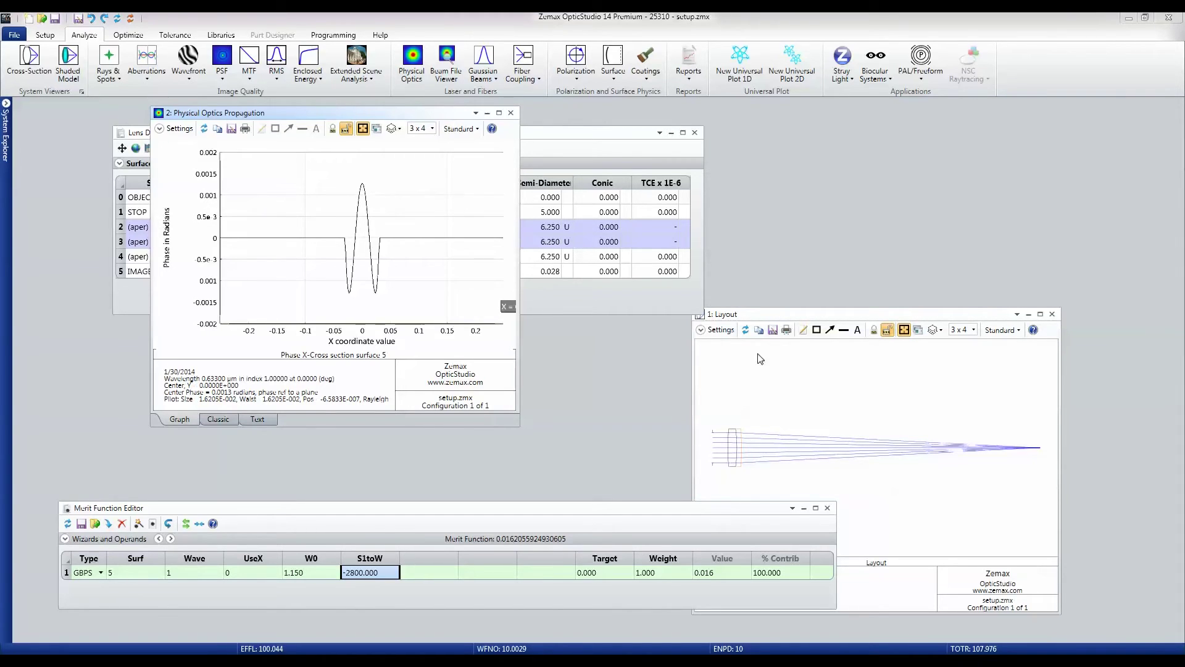